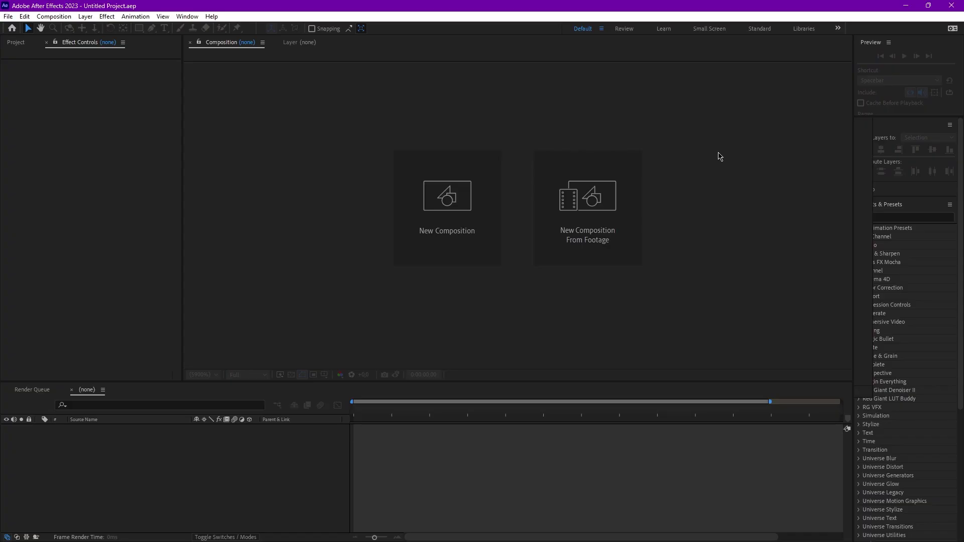
Create a 1920×1080, 20-second composition named SALAM with a black (000000) background.
left_click(480, 223)
left_click(403, 199)
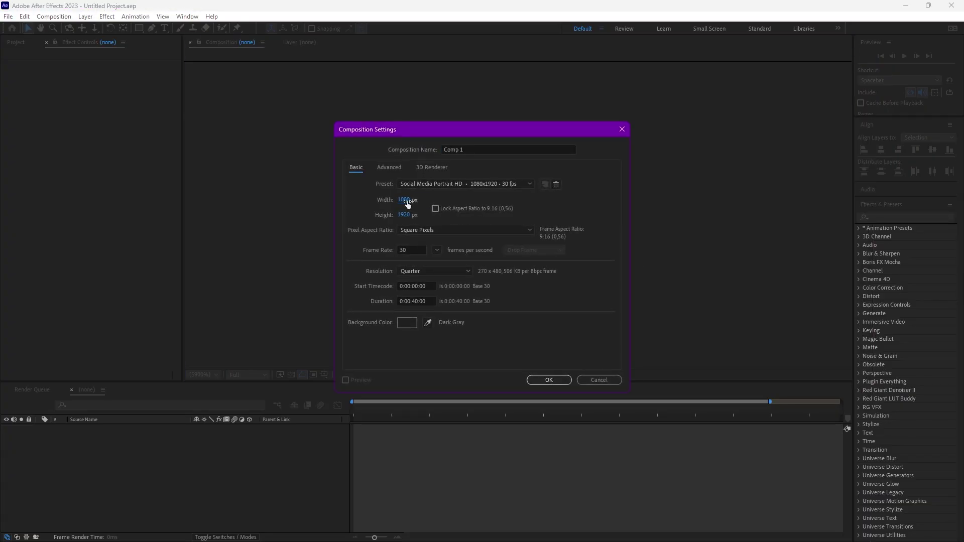
type("1920")
key("Tab")
type("4")
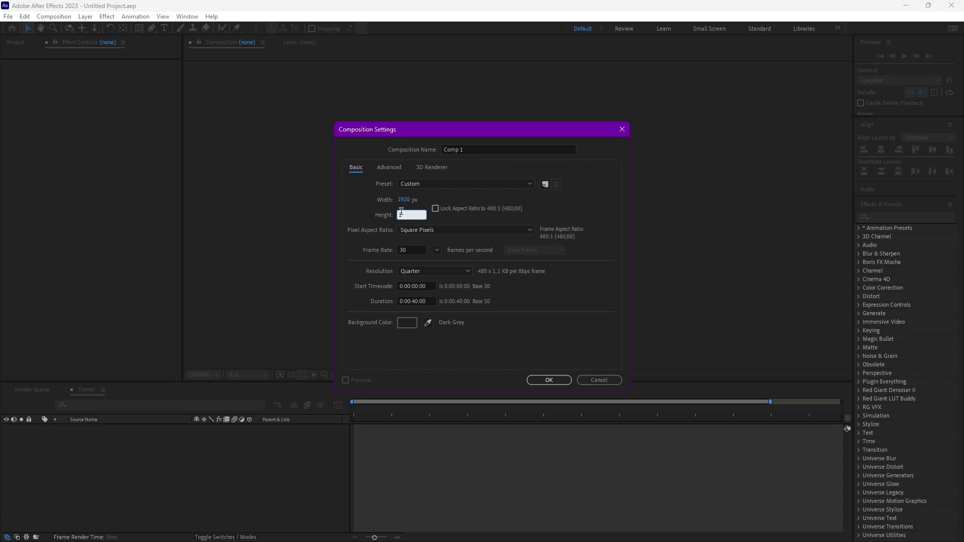
type("1080")
key("Tab")
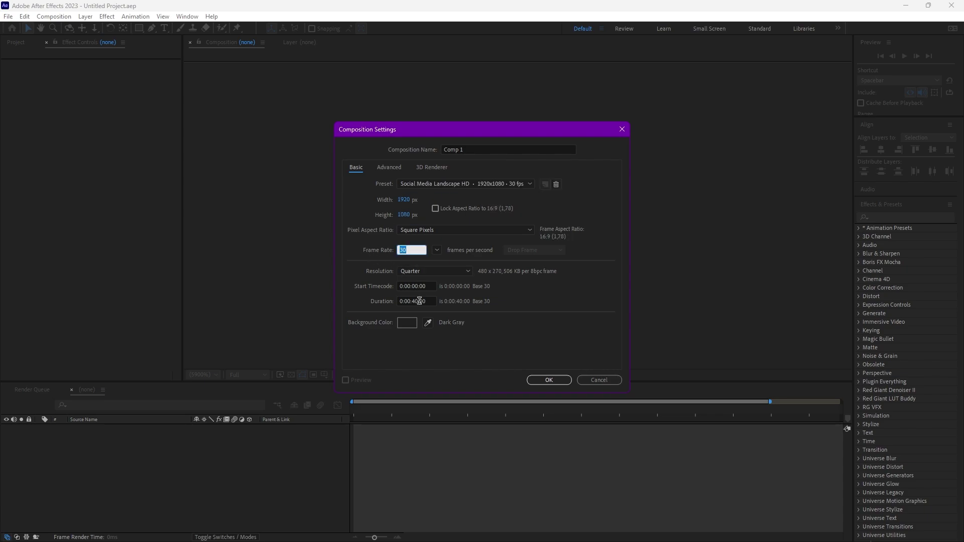
left_click(417, 300)
type("2")
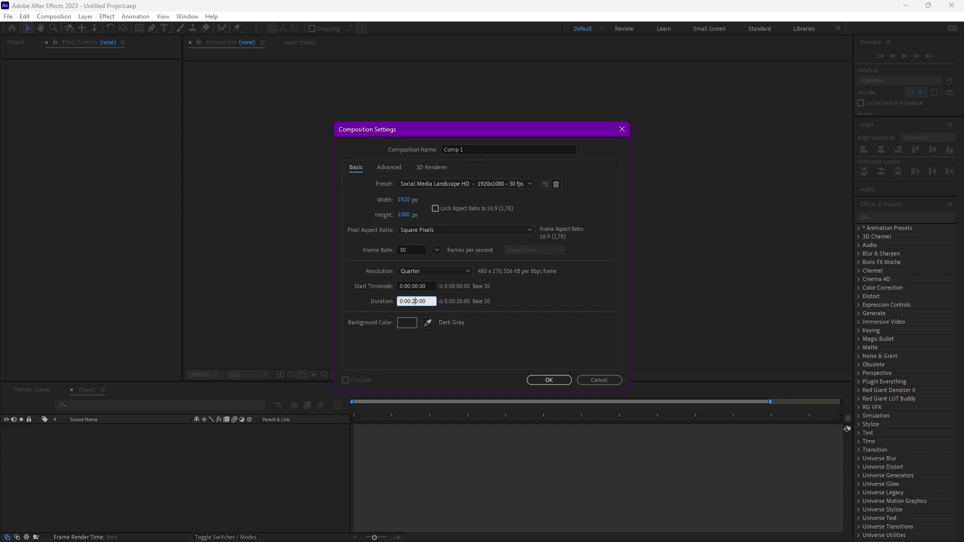
left_click(405, 329)
type("000000")
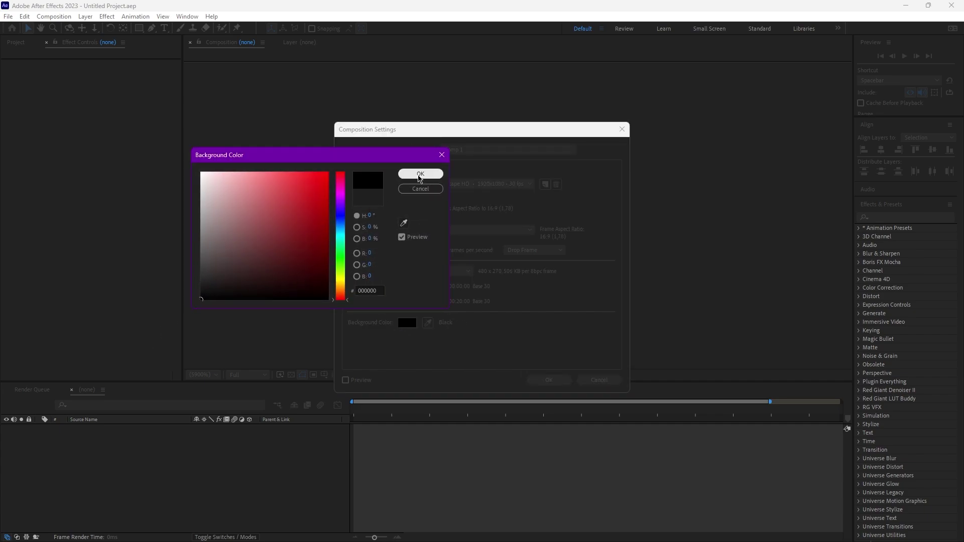
left_click(421, 177)
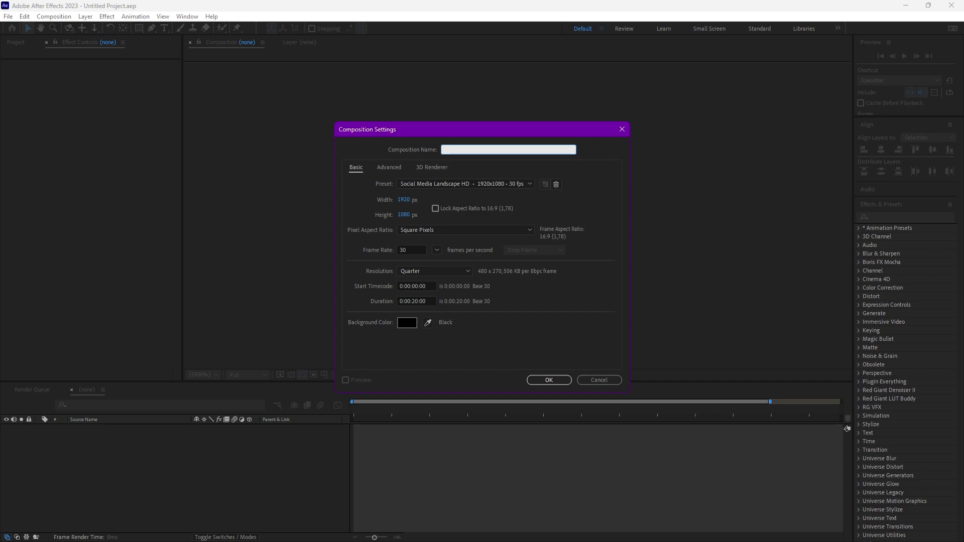
type("SAL")
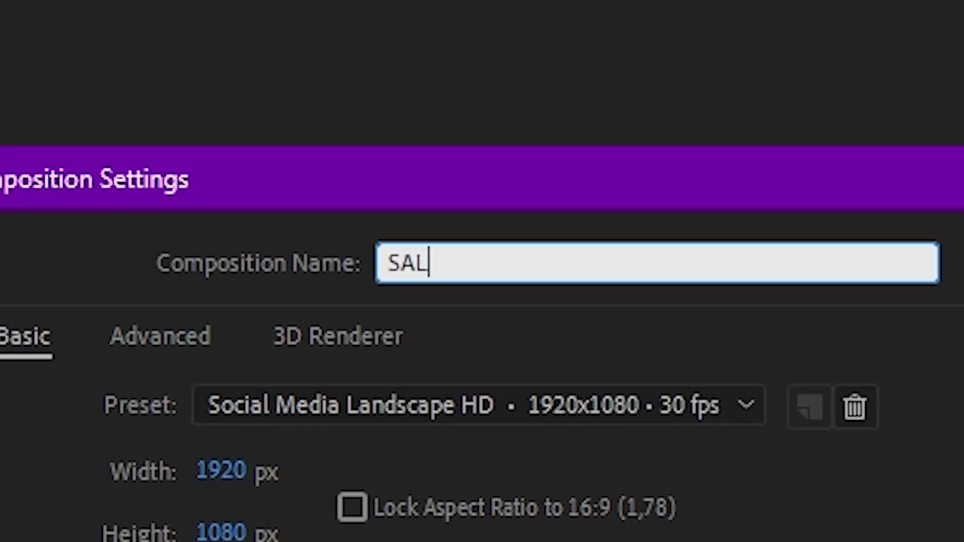
type("AM")
left_click(545, 375)
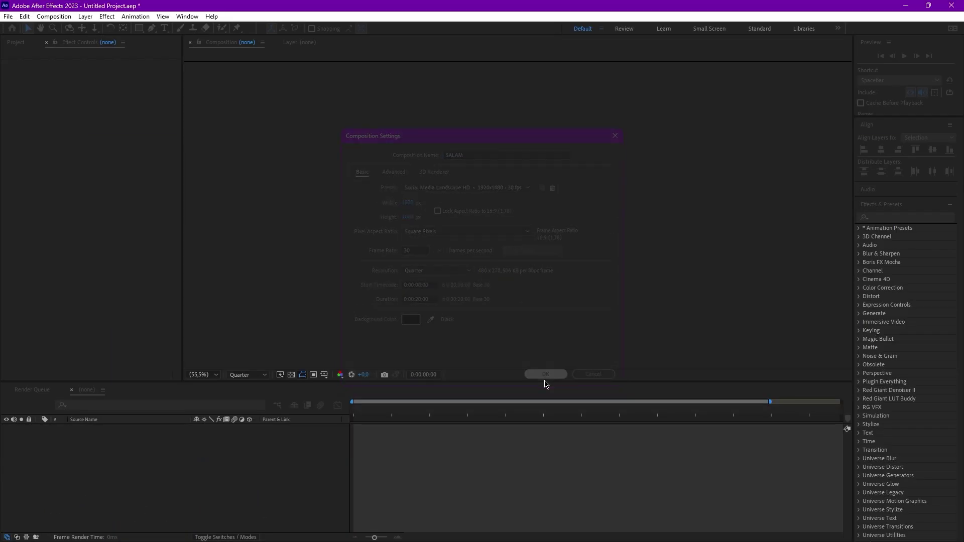
Add a new full-frame solid layer coloured black to the composition.
right_click(218, 453)
mouse_move(308, 331)
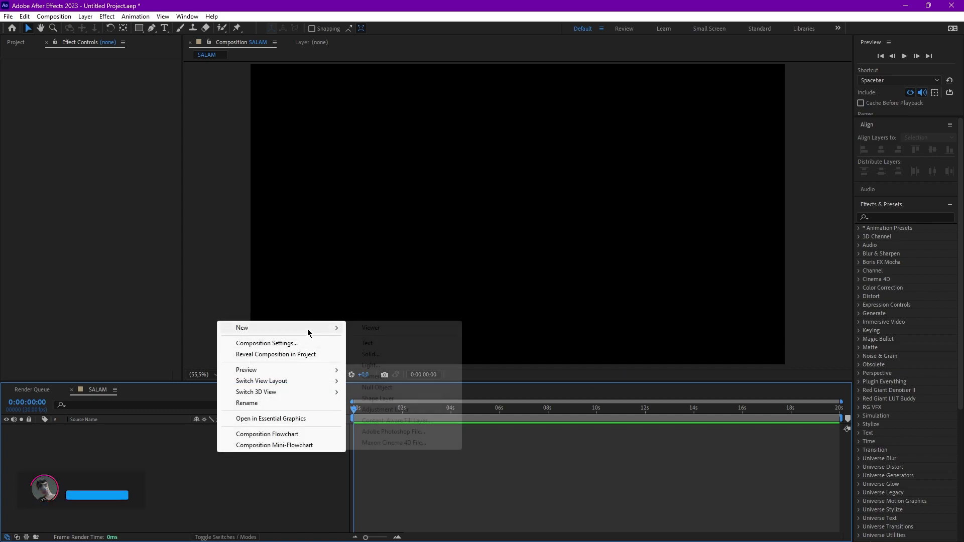
left_click(415, 355)
left_click(476, 324)
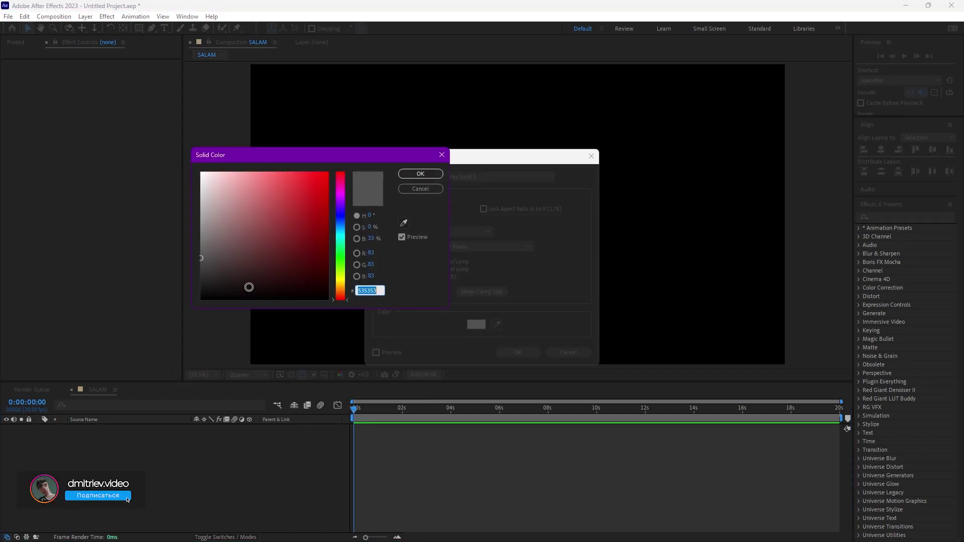
left_click(249, 287)
left_click(420, 174)
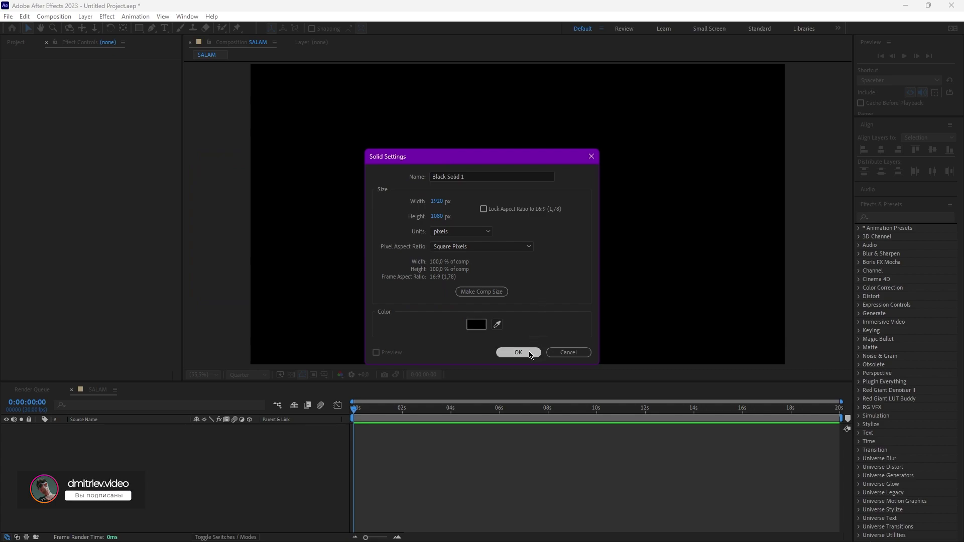
left_click(529, 355)
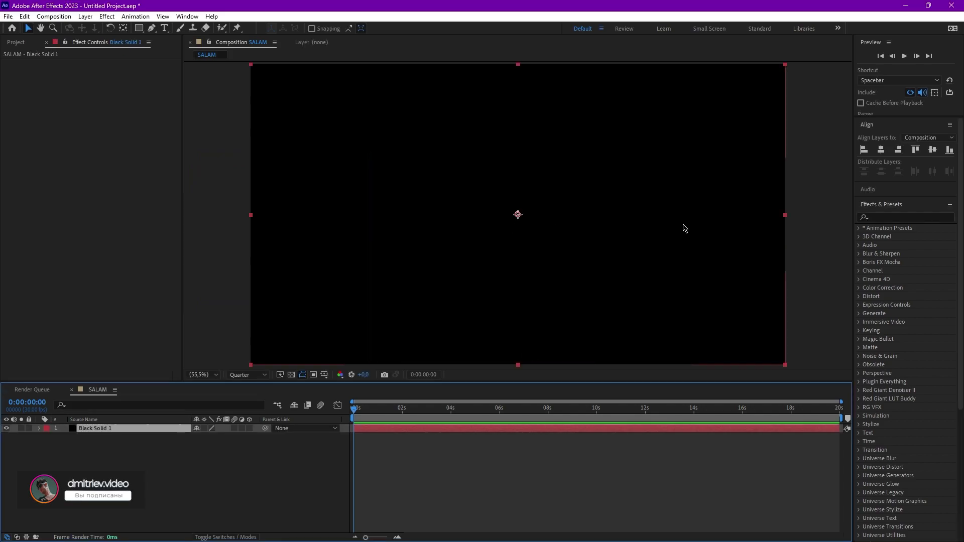
Search 'part' and apply CC Particle Systems II to the black solid.
left_click(916, 216)
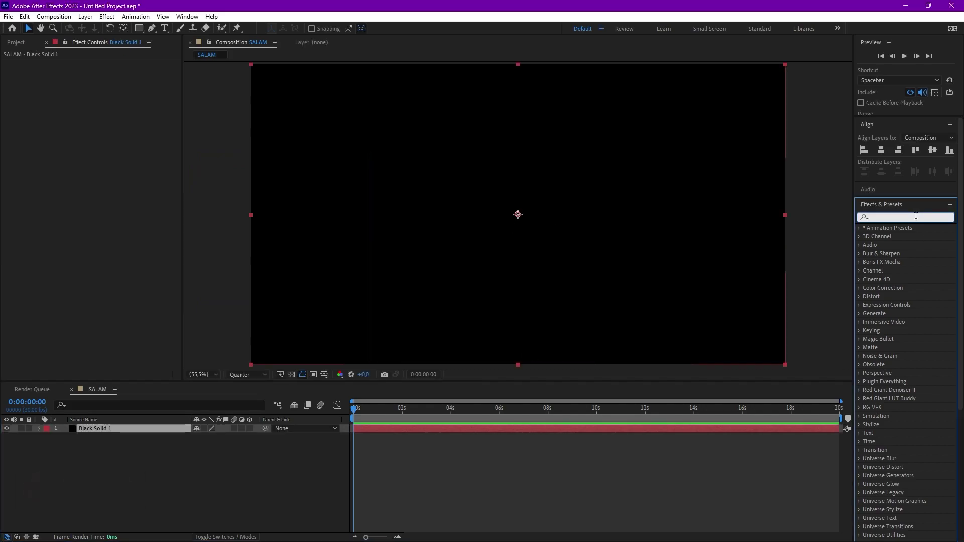
type("part")
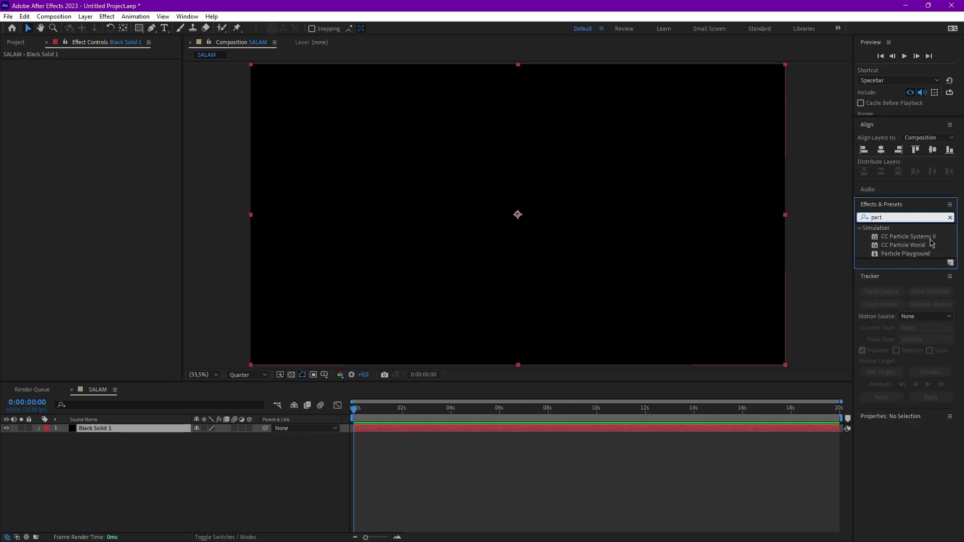
left_click_drag(930, 240, 161, 430)
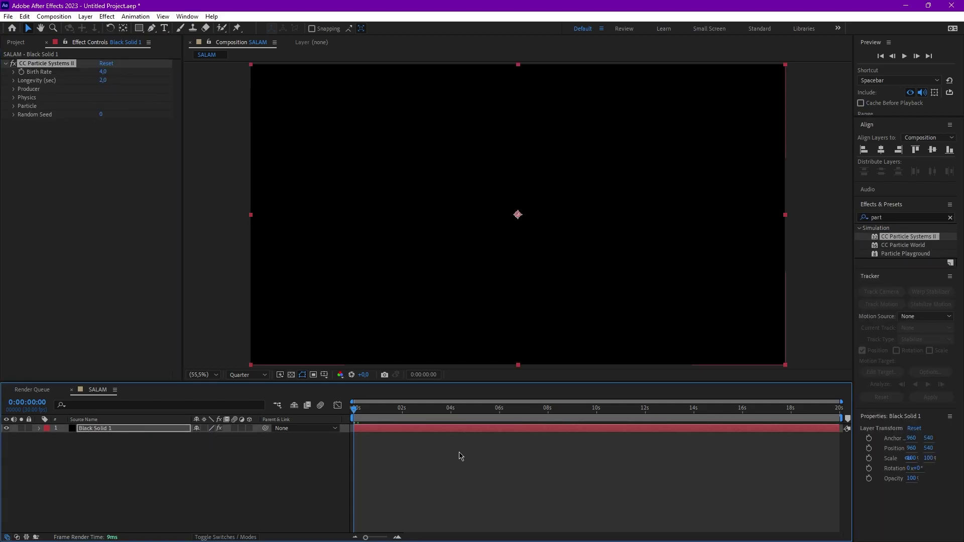
Preview the default particles, expand Producer, Physics and Particle, and set Birth Rate to 25.
key("space")
key("space")
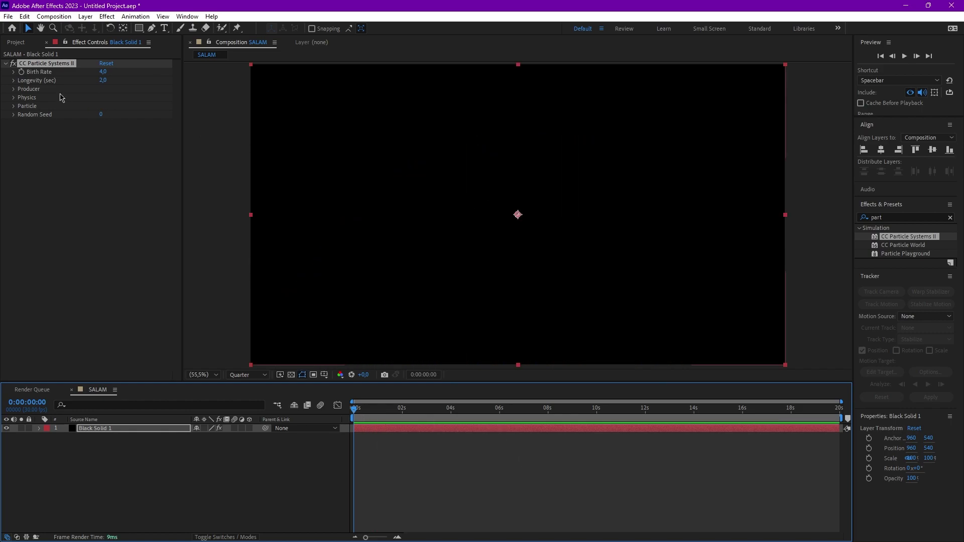
left_click(13, 89)
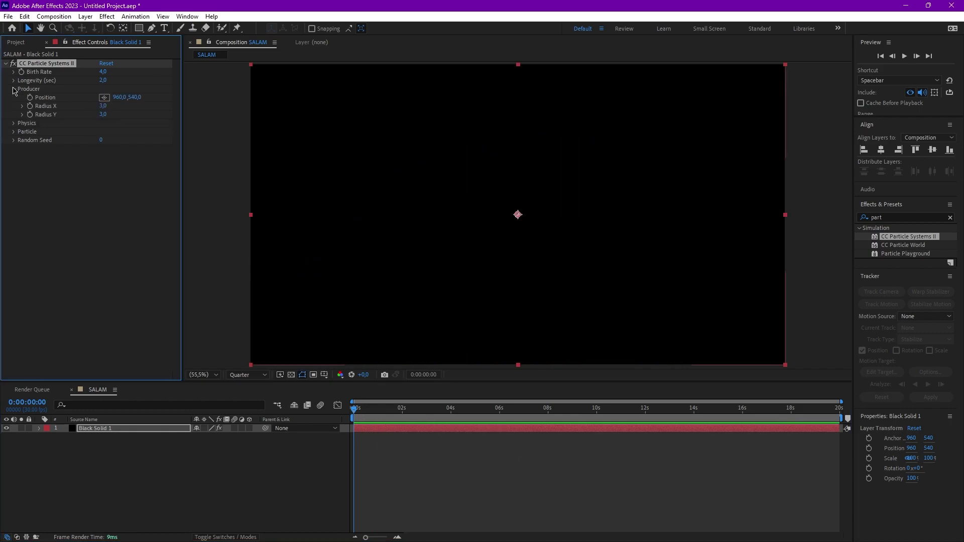
left_click(14, 124)
left_click(14, 192)
type("2")
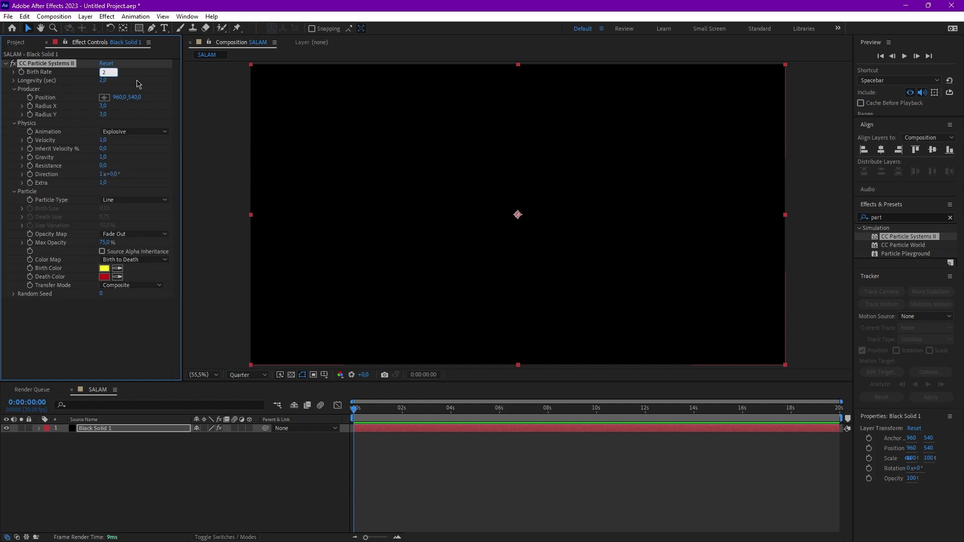
type("5")
key("Return")
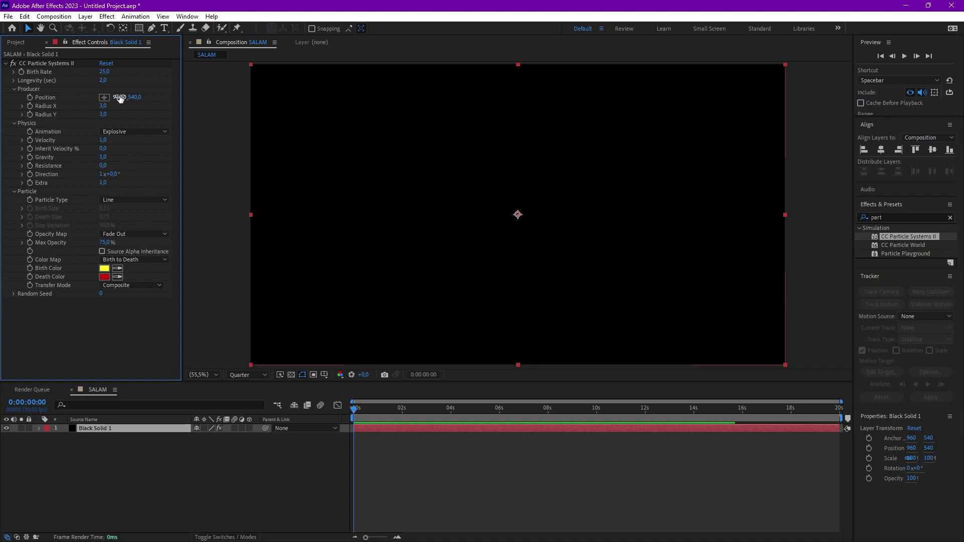
Place the emitter at 960, 1080 with Radius X 25 and Radius Y 0.
key("space")
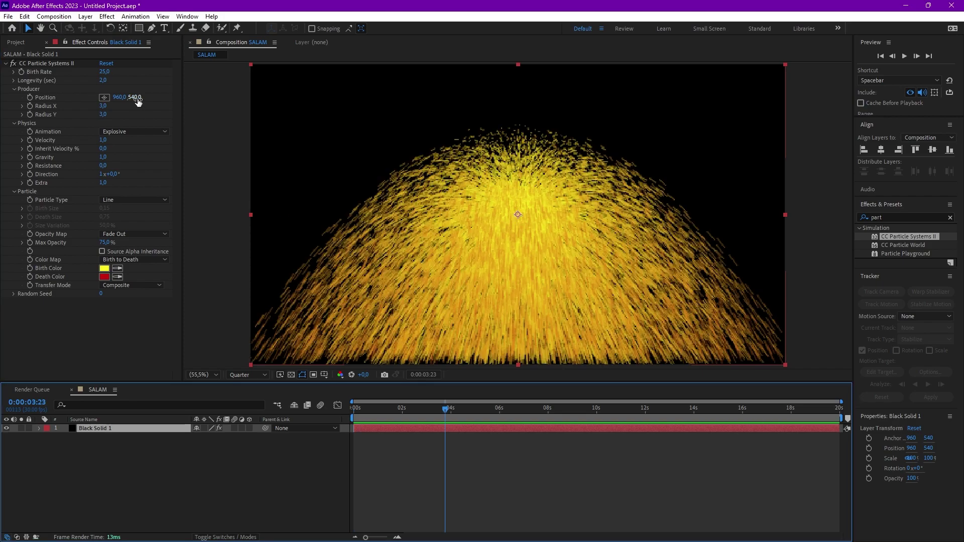
left_click_drag(138, 101, 387, 118)
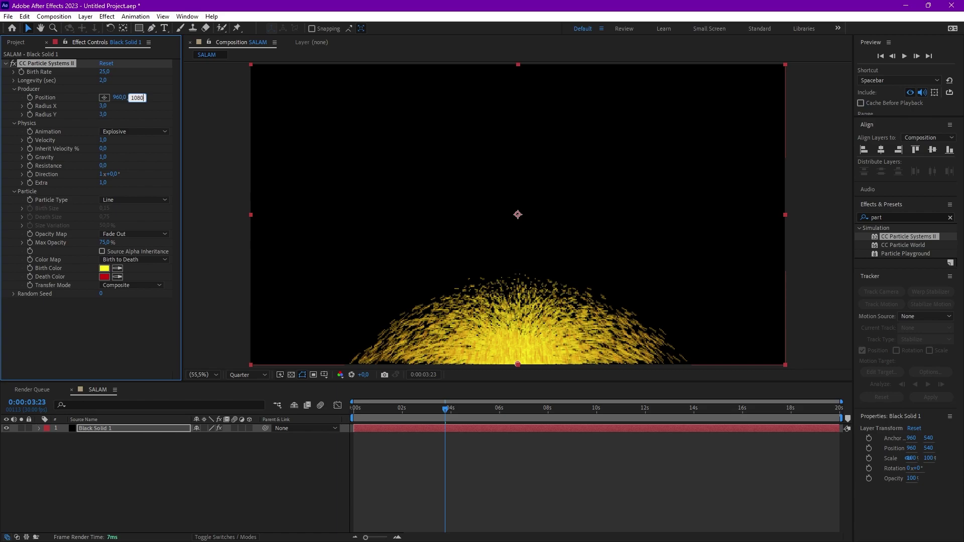
key("Tab")
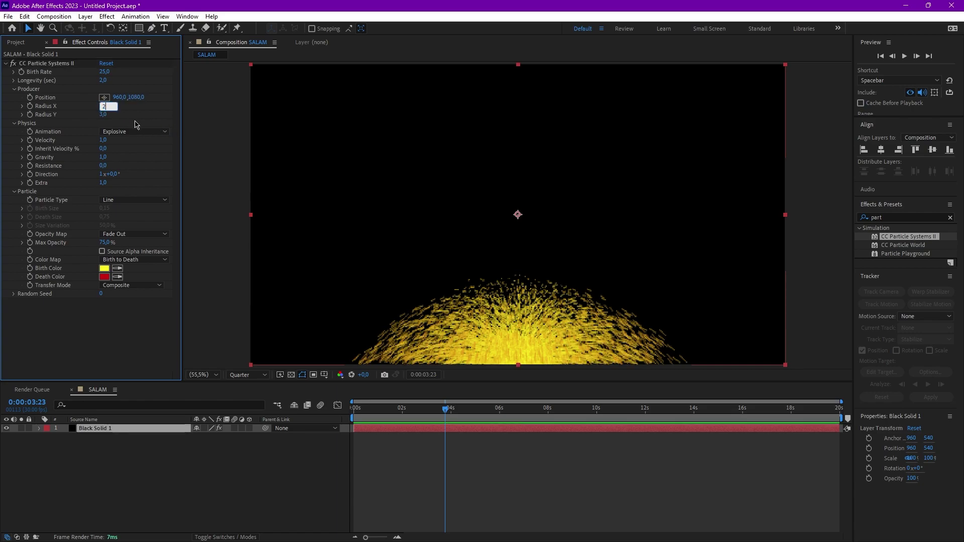
type("5")
key("Tab")
left_click(151, 117)
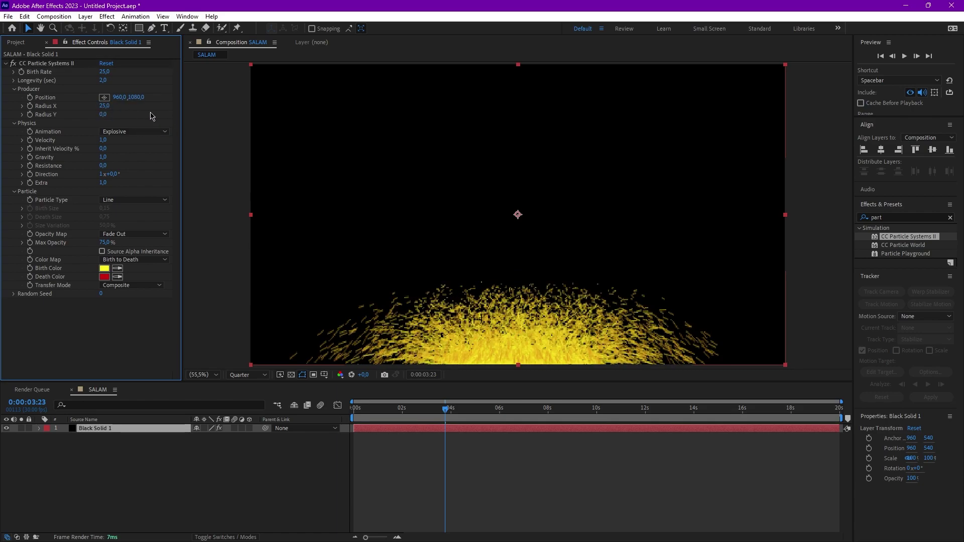
Switch the animation to Twirly, set Velocity 0.1 and begin setting Gravity to -0.3.
left_click(151, 131)
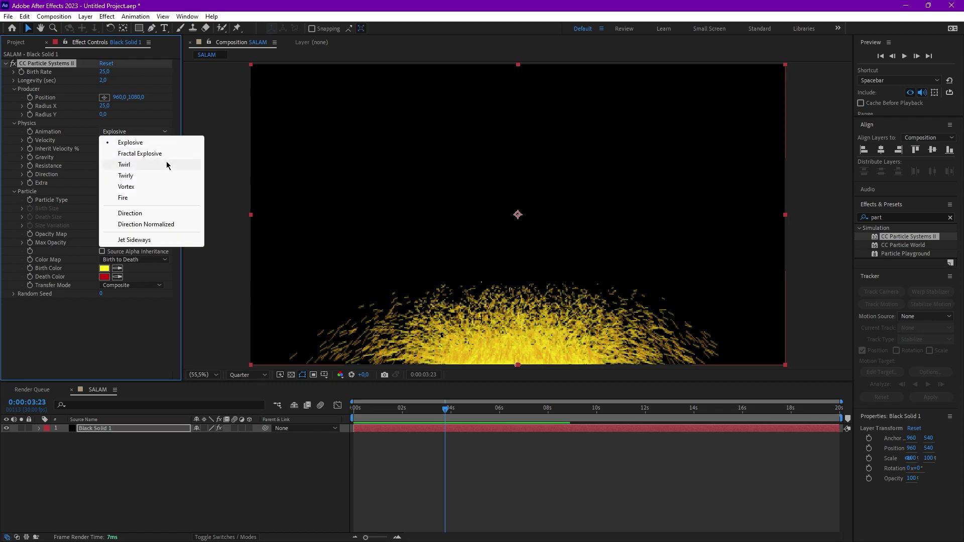
left_click(167, 177)
key("Tab")
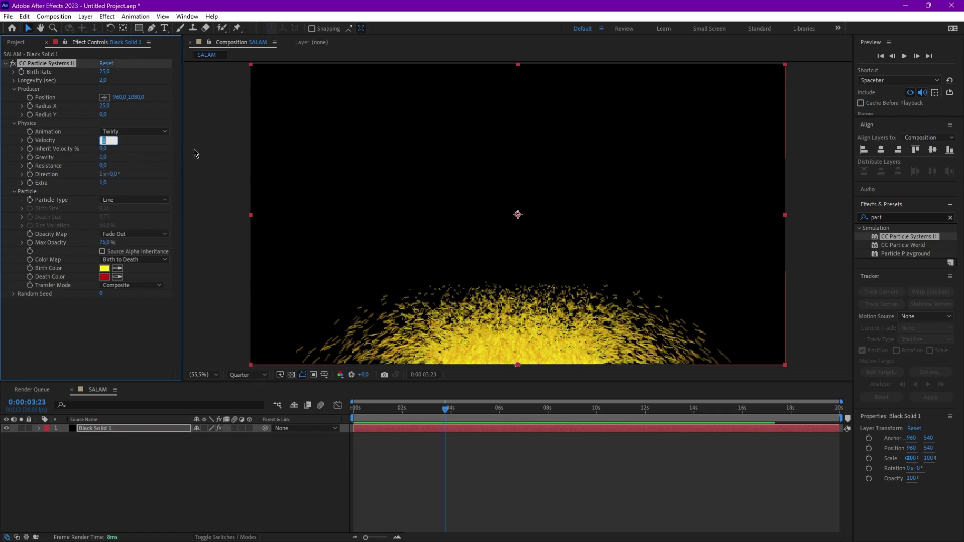
key("Return")
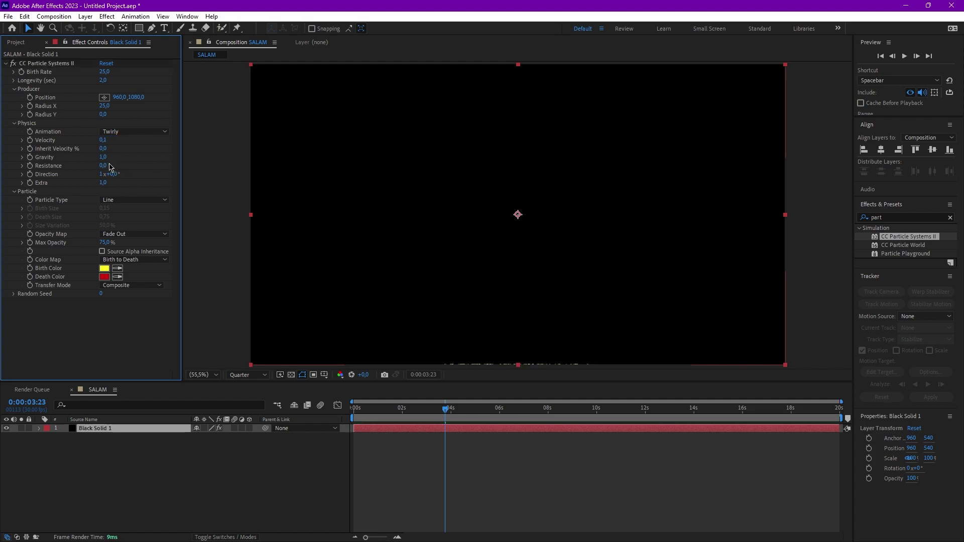
left_click(103, 157)
type("-0,3")
Commit negative gravity, render particles as Faded Spheres with death size 0.5 and 100% max opacity.
key("Return")
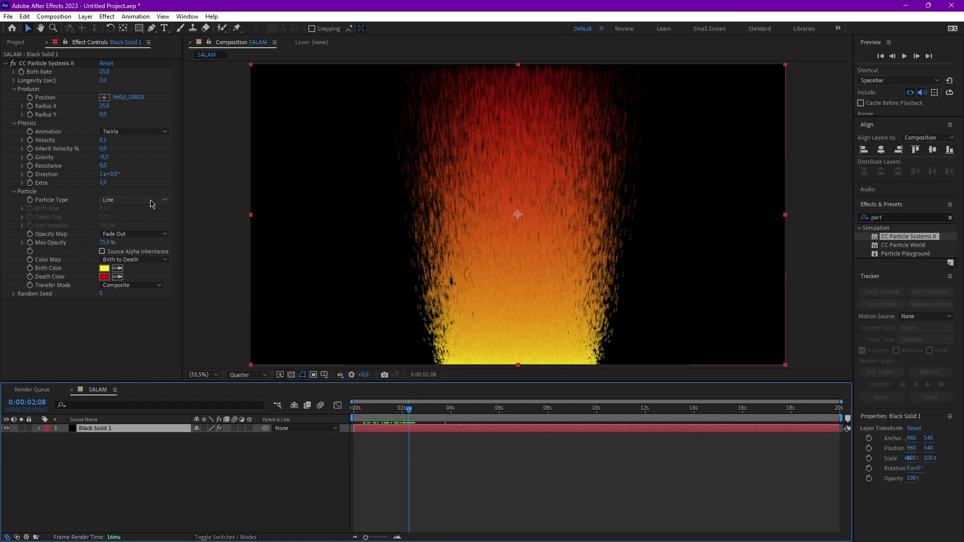
left_click(151, 200)
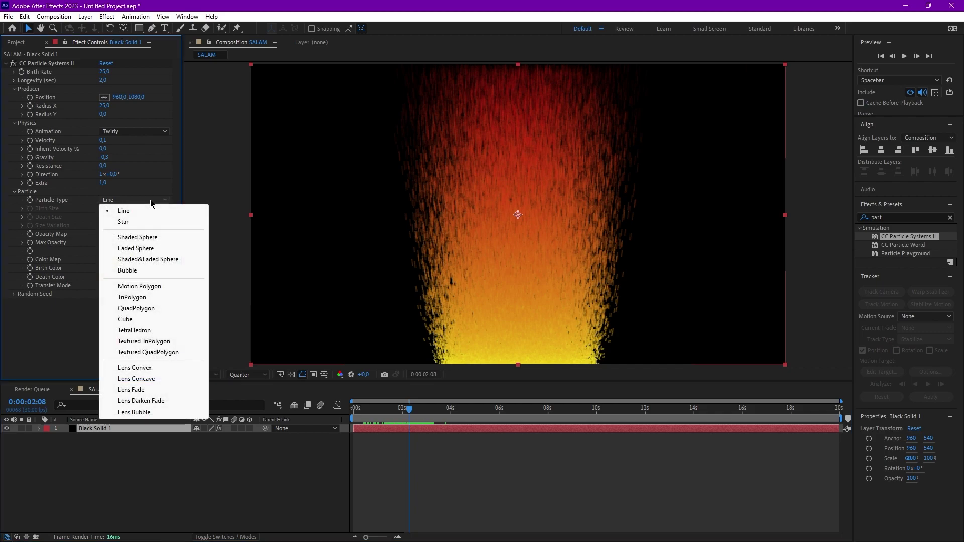
left_click(171, 249)
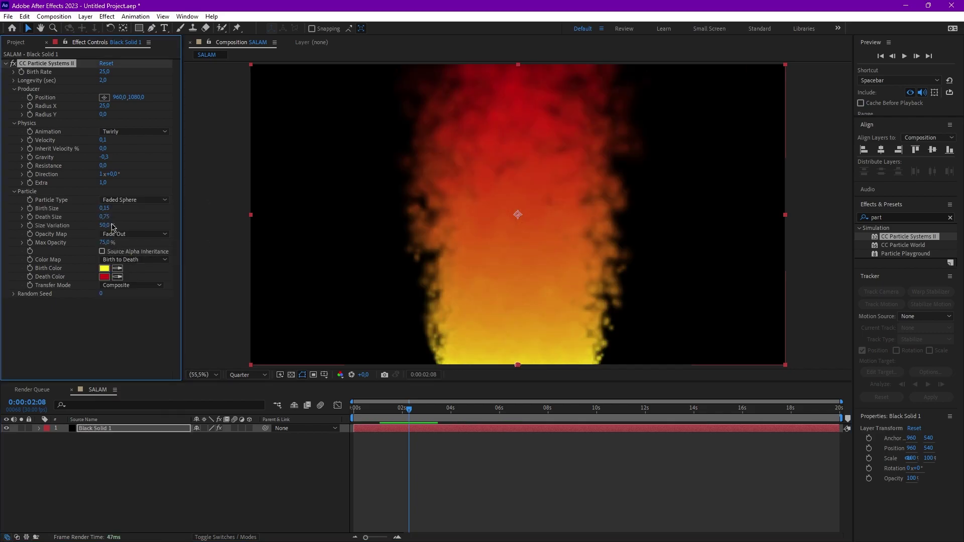
left_click(105, 217)
type("0,5")
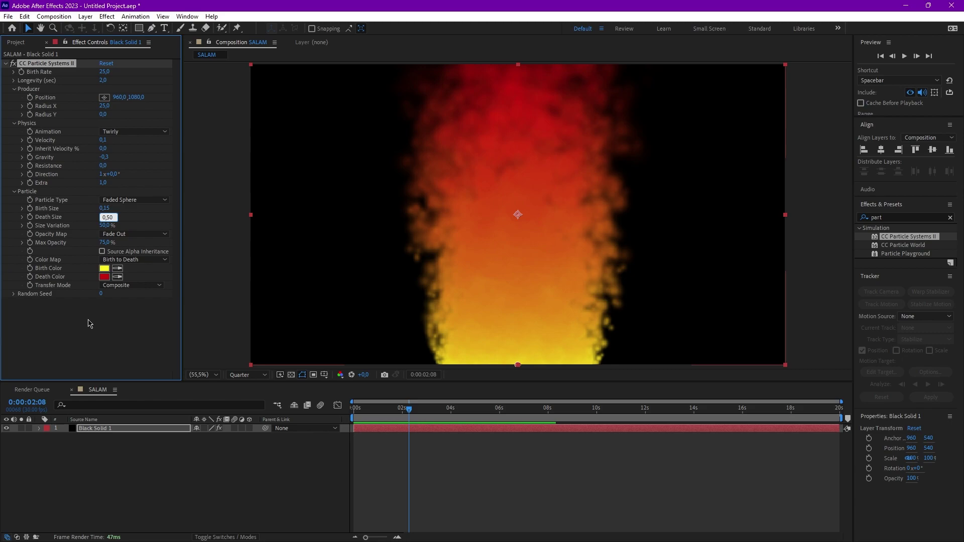
left_click(89, 323)
left_click_drag(109, 243, 249, 252)
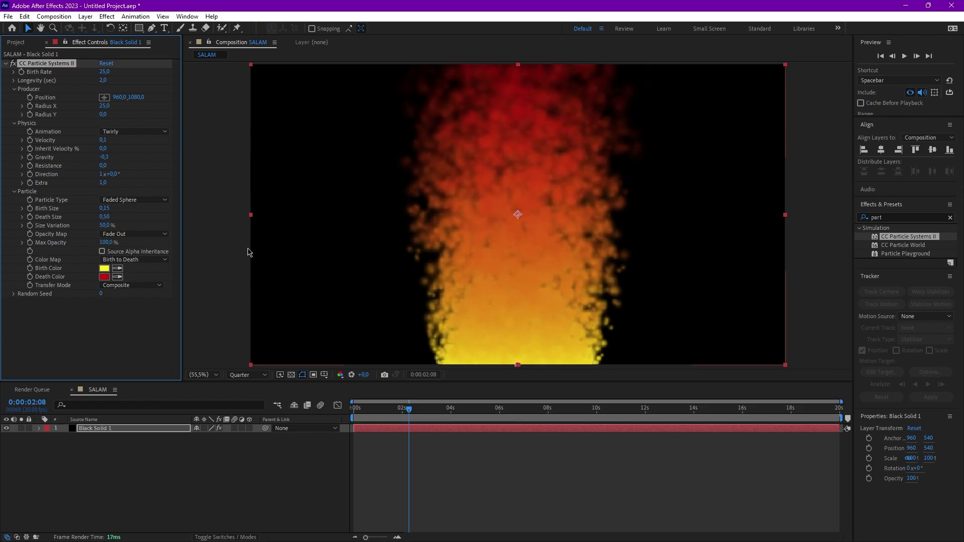
Play the flame column preview from the start of the composition.
left_click_drag(373, 414, 319, 411)
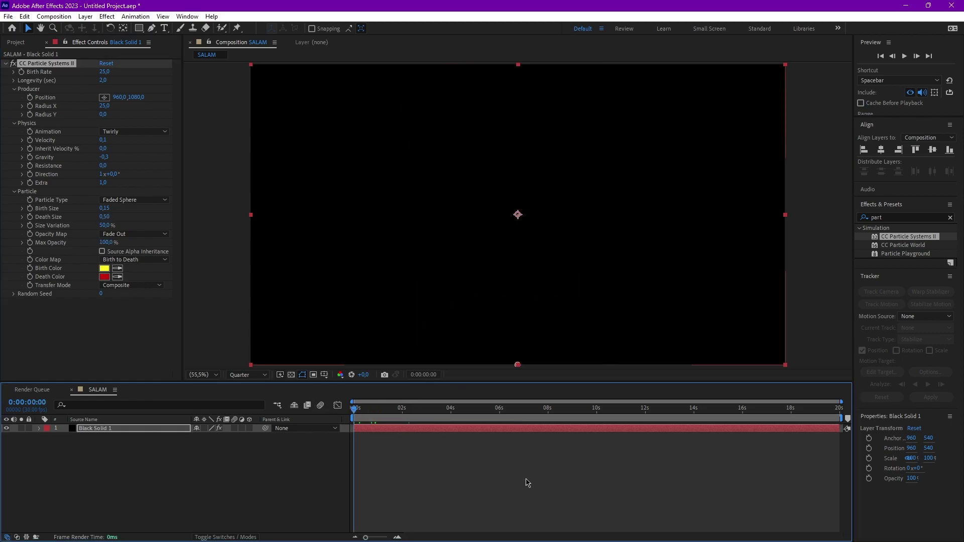
key("space")
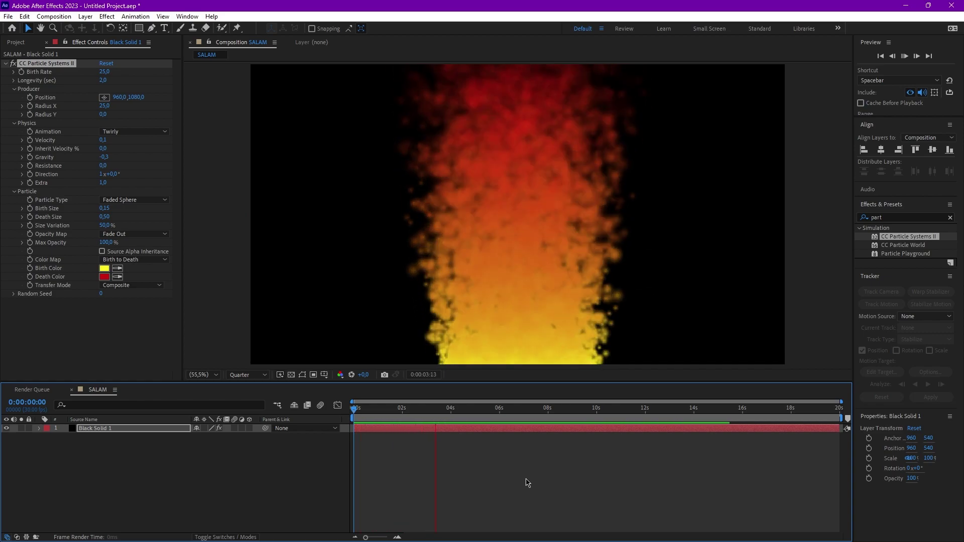
left_click(134, 342)
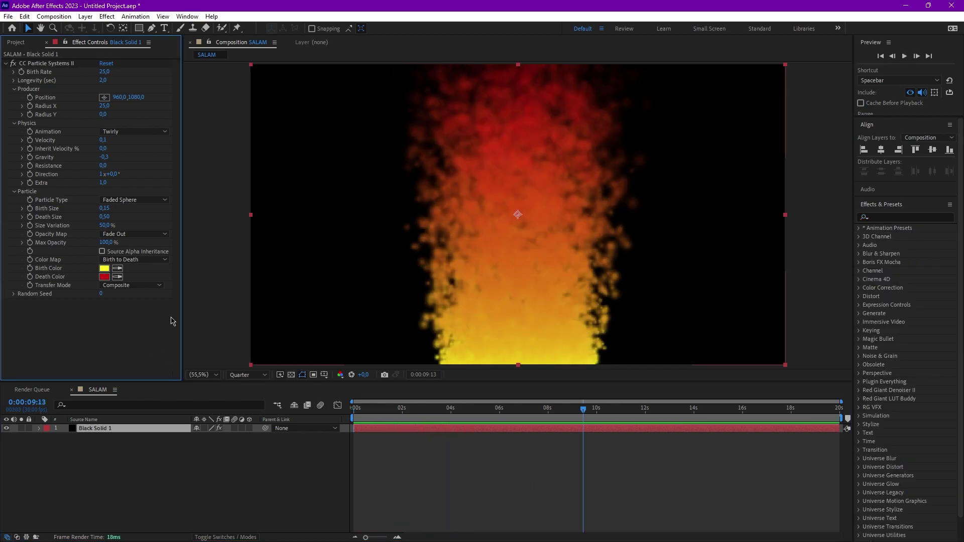
Set the particle Birth Color to orange-red F14A00.
left_click(104, 268)
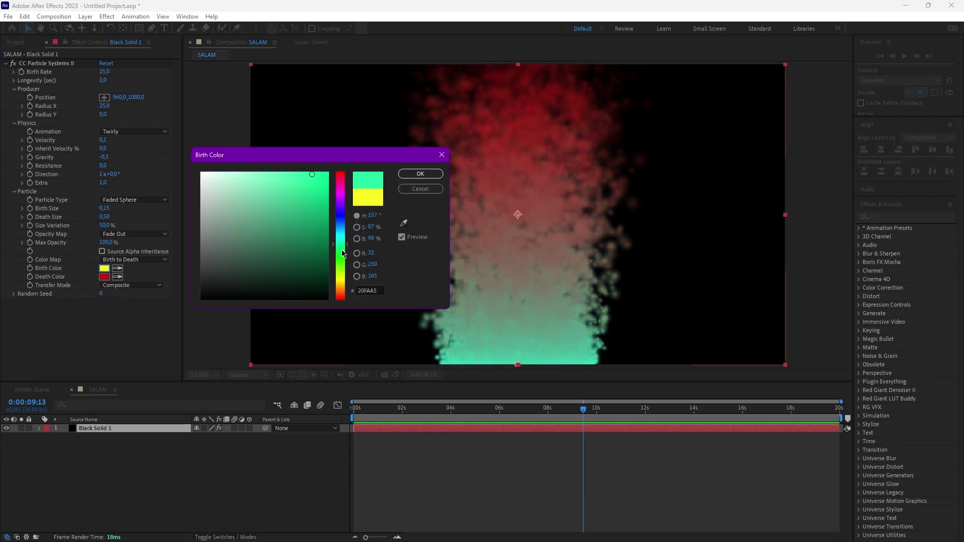
left_click_drag(343, 232, 344, 297)
left_click(311, 174)
left_click_drag(307, 185, 336, 173)
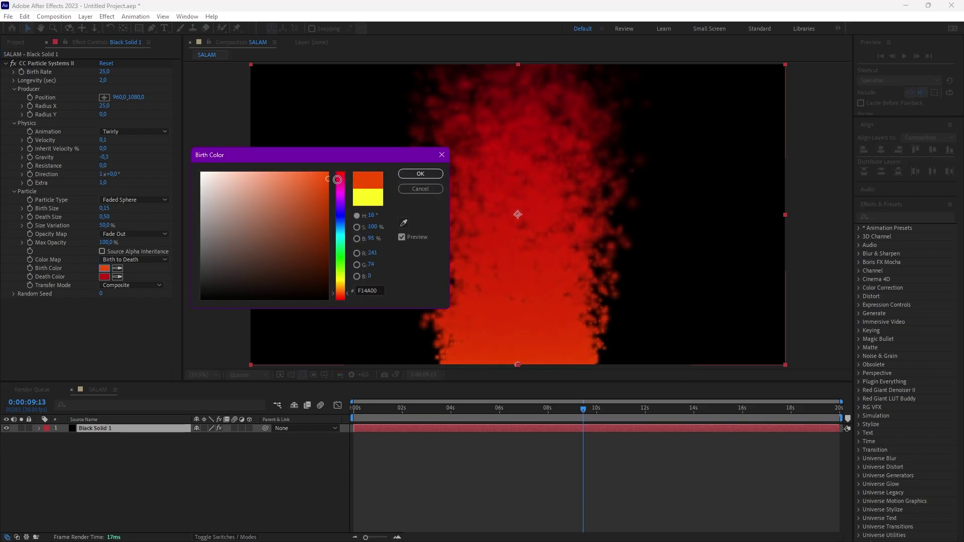
left_click(420, 174)
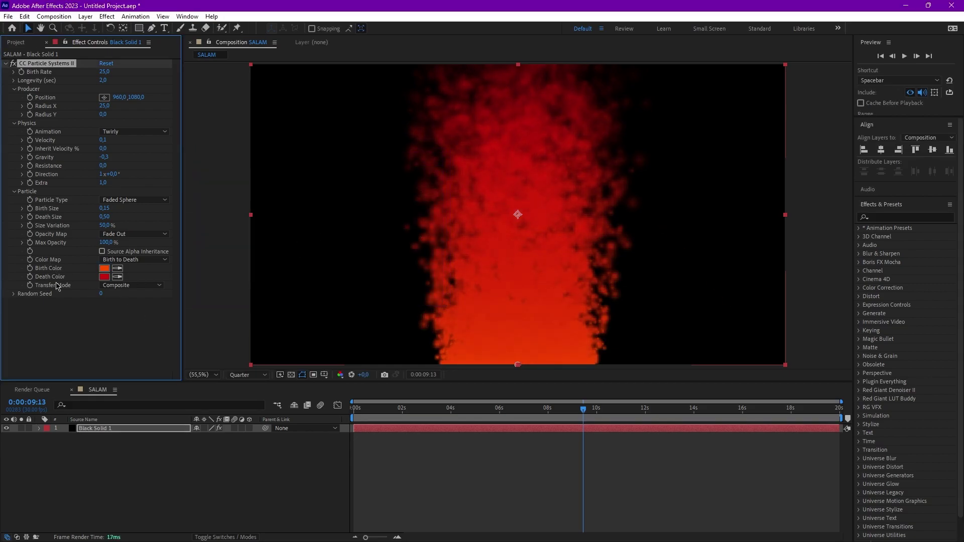
Set the Death Color to orange-yellow FFA200 and view the flame around five seconds.
left_click(104, 277)
left_click(345, 284)
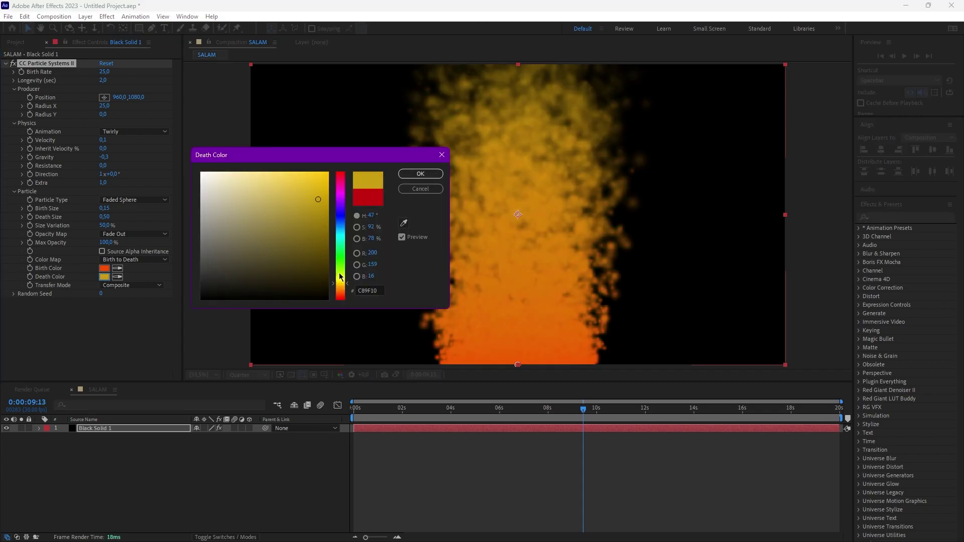
left_click(331, 190)
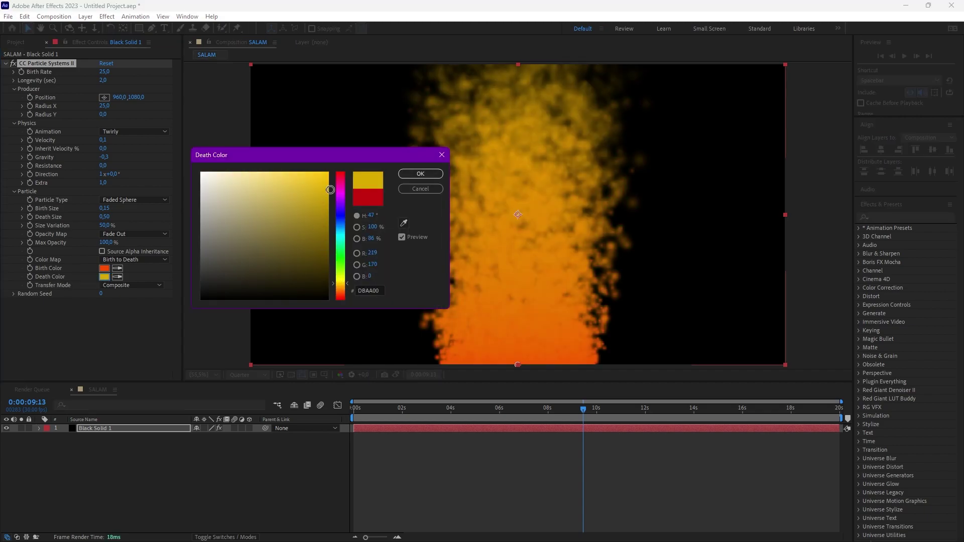
left_click(420, 174)
left_click_drag(430, 408, 478, 410)
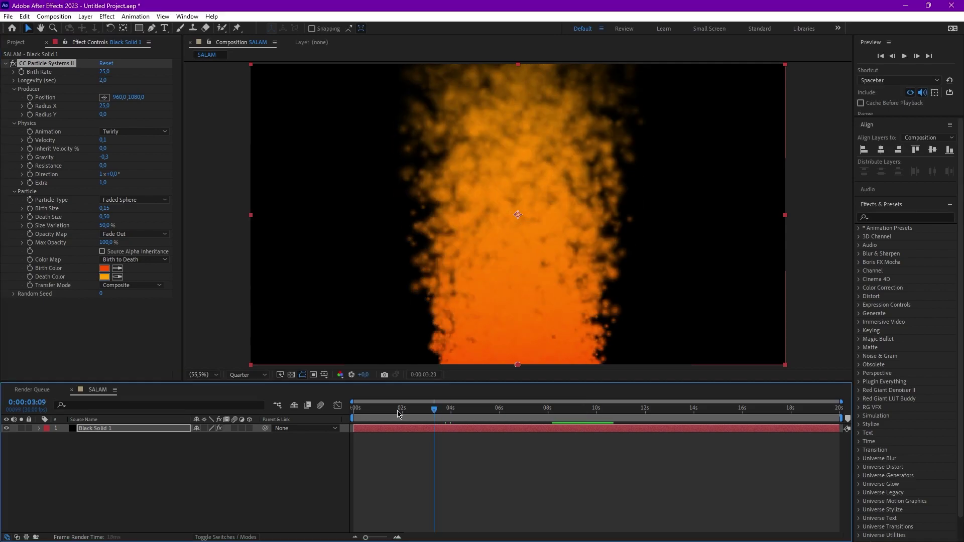
left_click(890, 216)
Apply Simple Choker to the particle layer with Choke Matte 10 and preview the result.
type("simp")
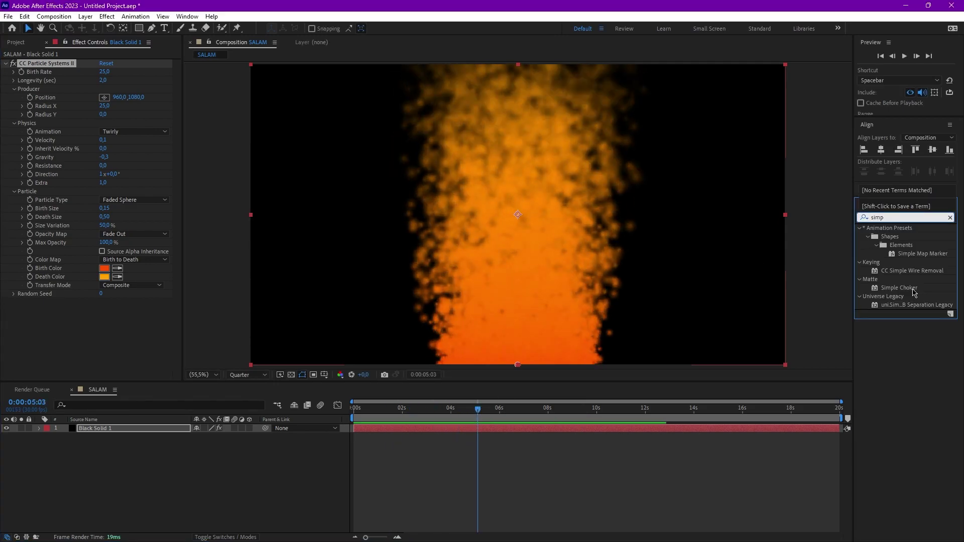
mouse_move(898, 288)
left_mouse_down()
mouse_move(107, 435)
mouse_move(104, 324)
left_mouse_up()
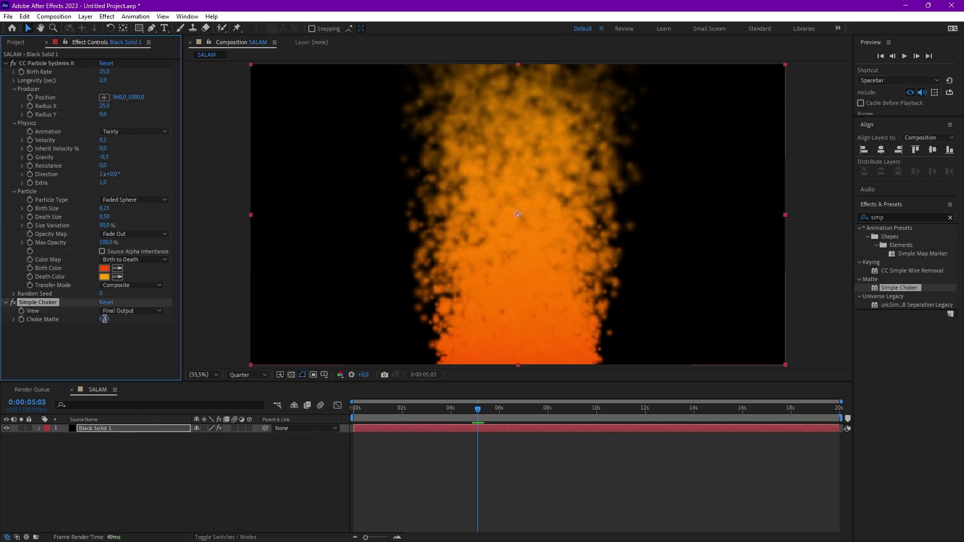
key("Return")
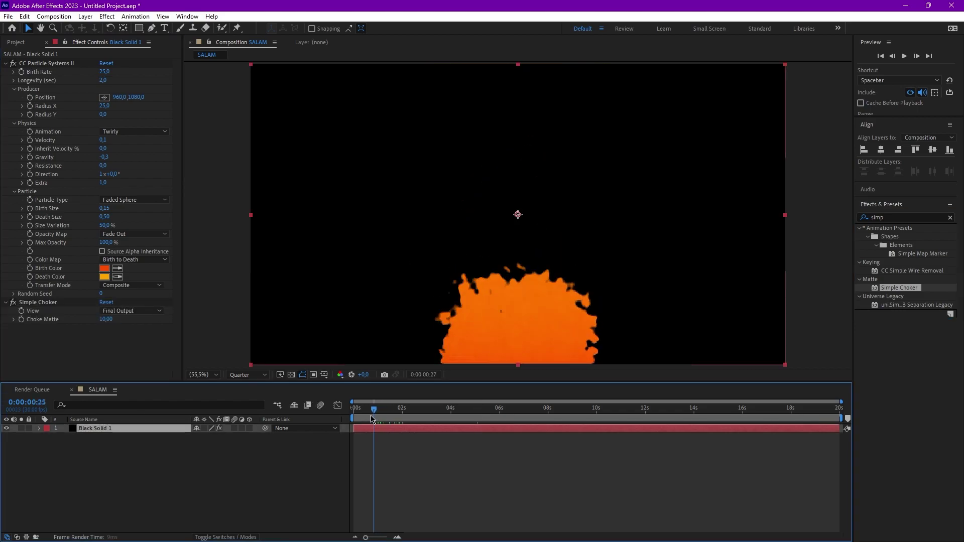
key("space")
left_click(512, 471)
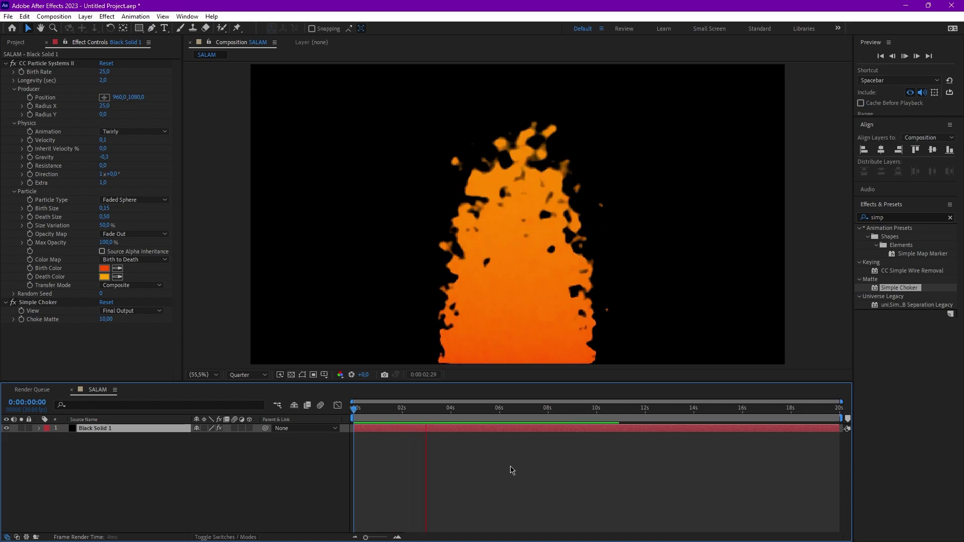
key("space")
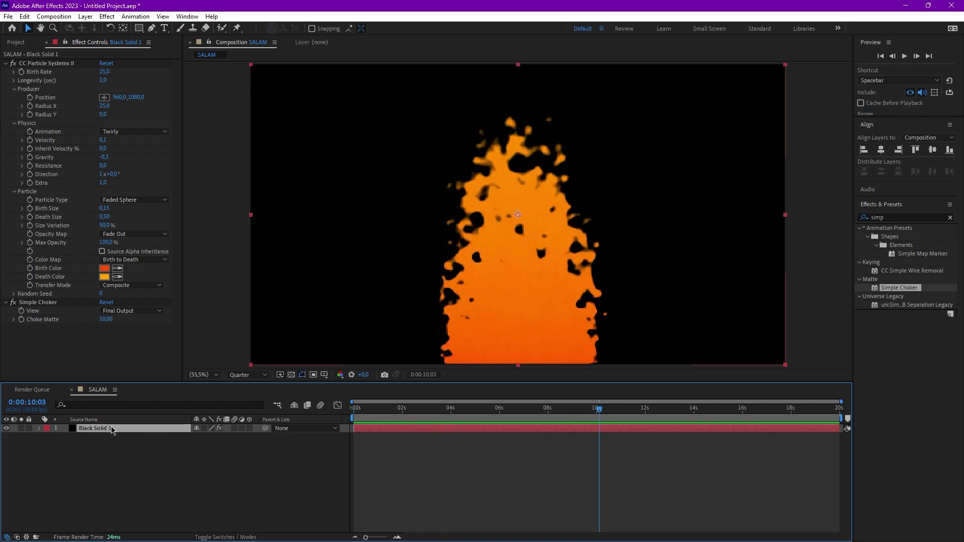
Duplicate the fire layer and give the copy Birth Rate 15 and Radius X 15.
key("ctrl+d")
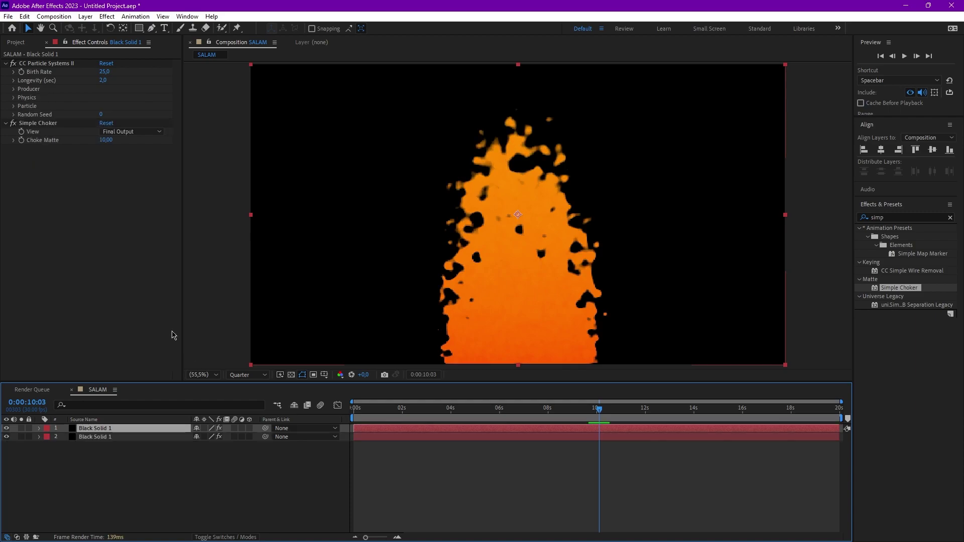
left_click(14, 89)
left_click(13, 124)
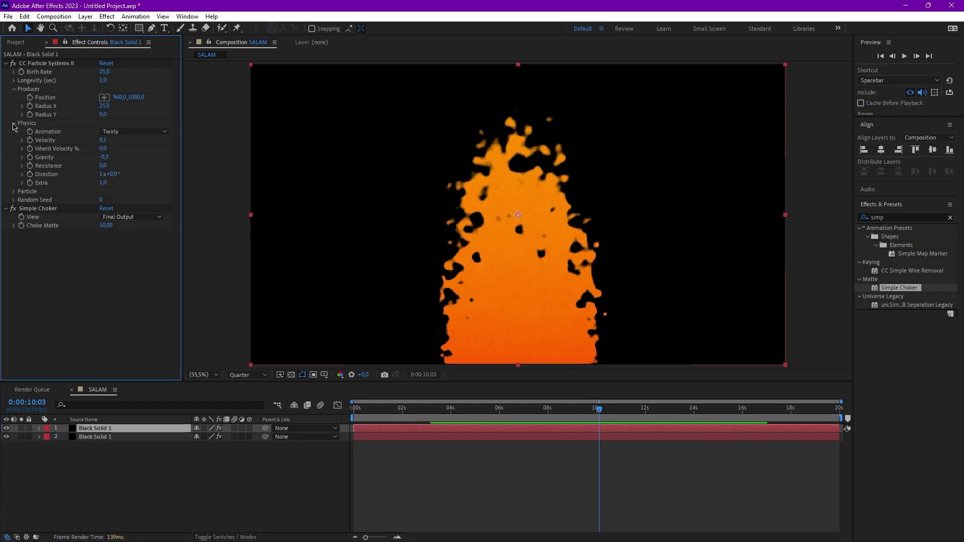
left_click(13, 192)
left_click(105, 72)
type("1")
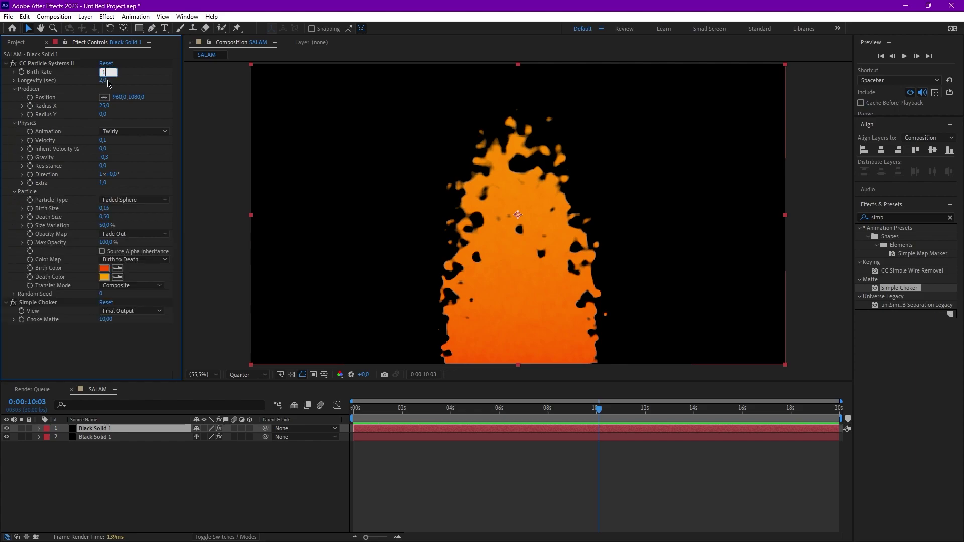
type("5")
left_click(105, 106)
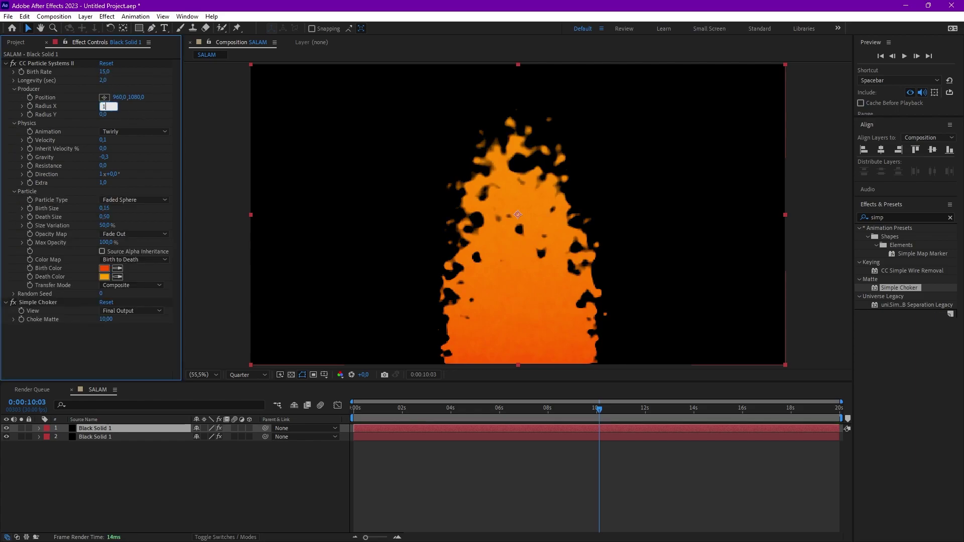
type("5")
key("Return")
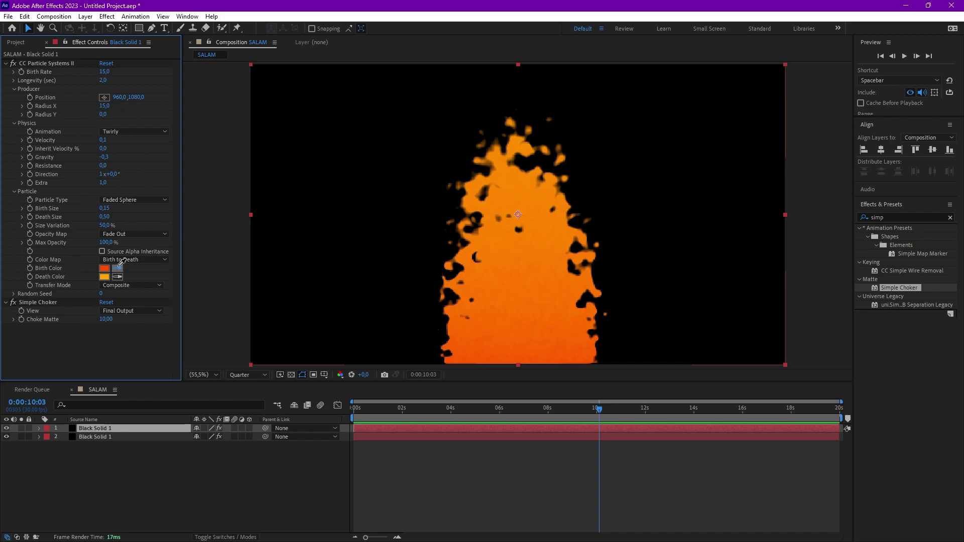
Make the copy's birth colour yellow-orange and its death colour orange FE6600.
left_click(105, 277)
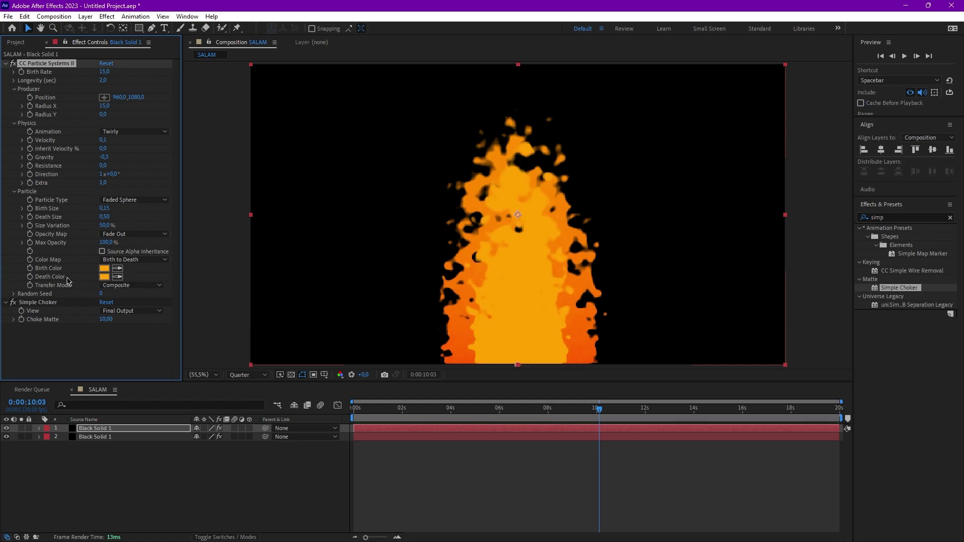
left_click(105, 277)
left_click_drag(340, 288, 340, 294)
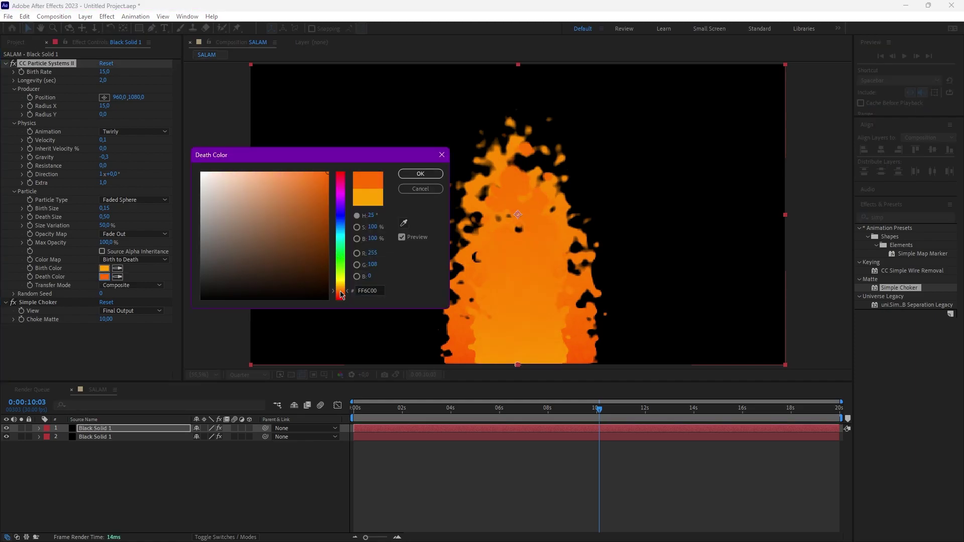
left_click(403, 222)
left_click(460, 345)
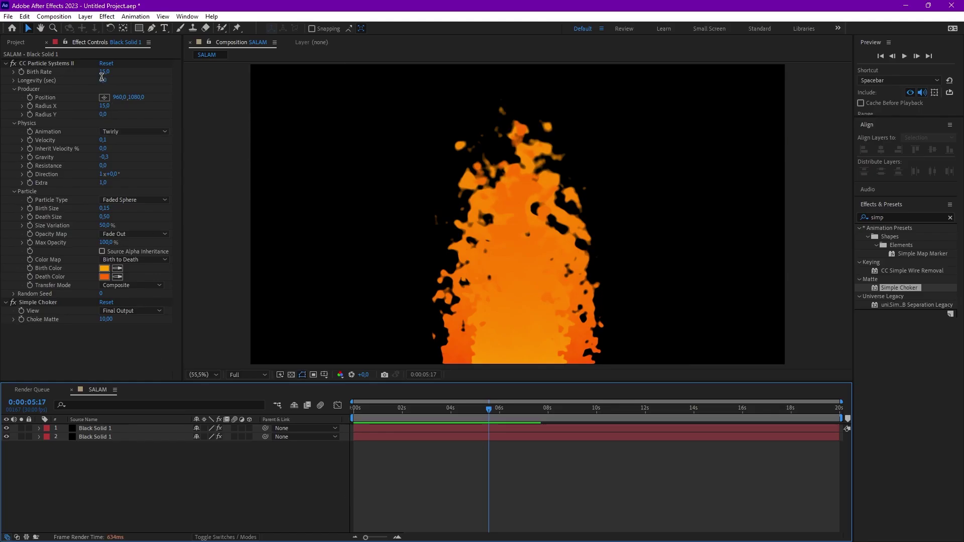
Set the copy's Longevity to 1.5 seconds and preview the narrower flame.
left_click(103, 80)
type("1,5")
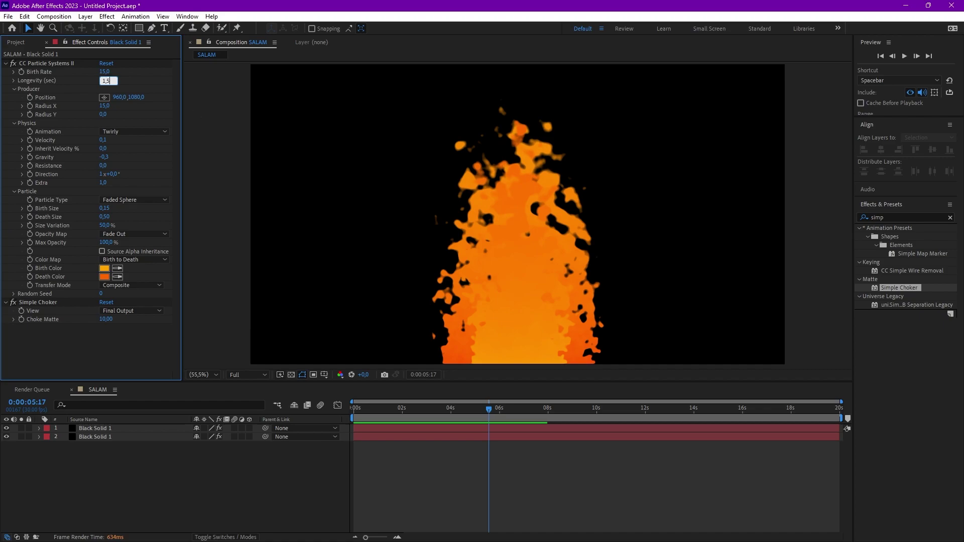
left_click(529, 261)
left_click(520, 455)
key("space")
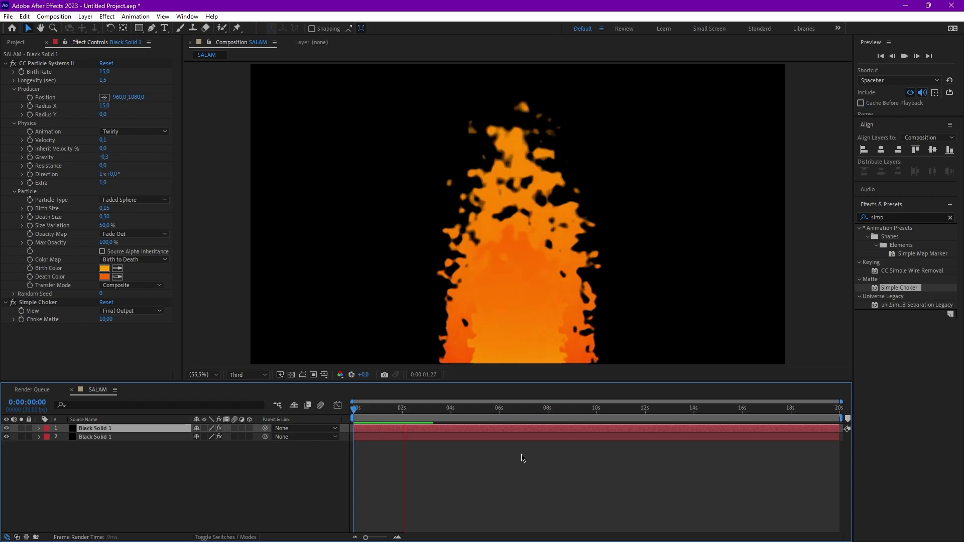
key("space")
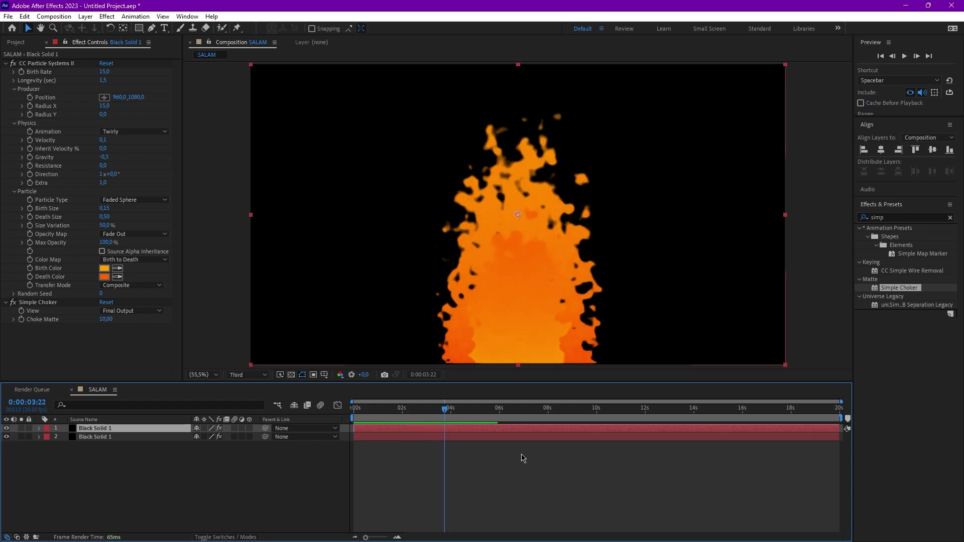
Create a very dark red solid named BG, move it below both fire layers, and preview.
right_click(210, 477)
mouse_move(236, 344)
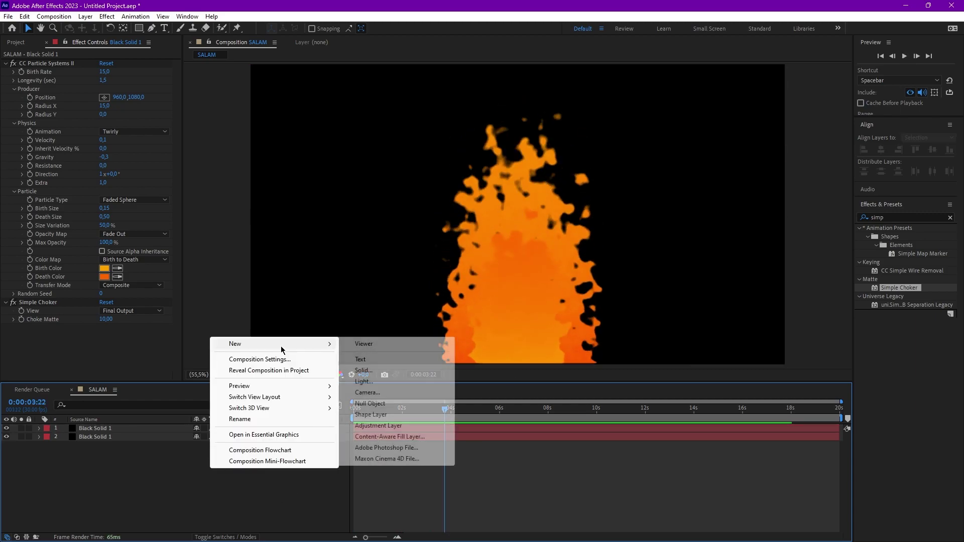
left_click(362, 370)
type("ИП")
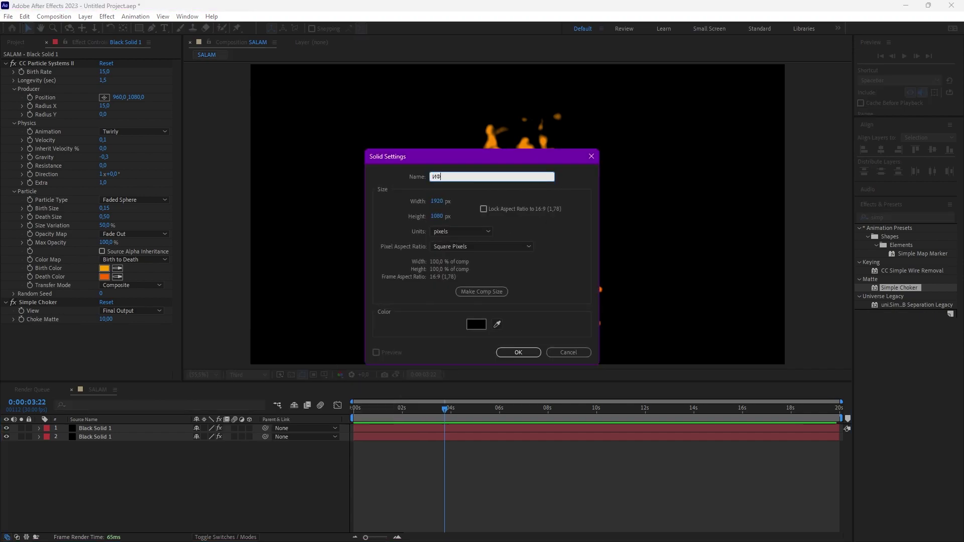
left_click(476, 324)
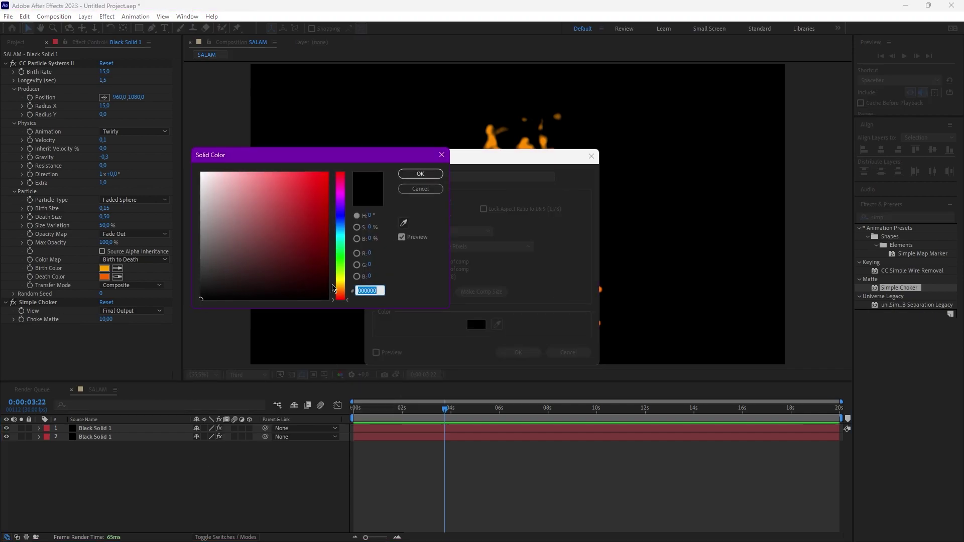
left_click(345, 297)
left_click(420, 173)
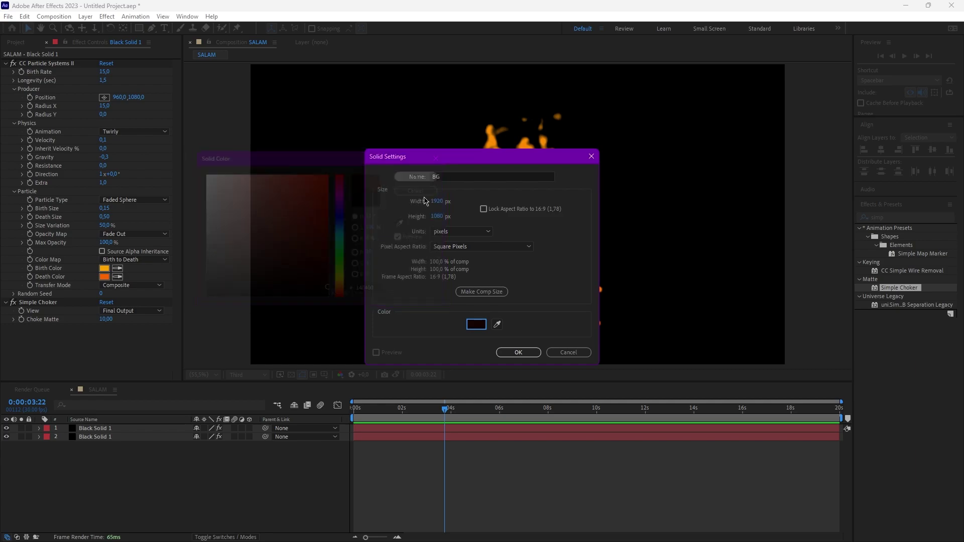
type("BG")
left_click(518, 352)
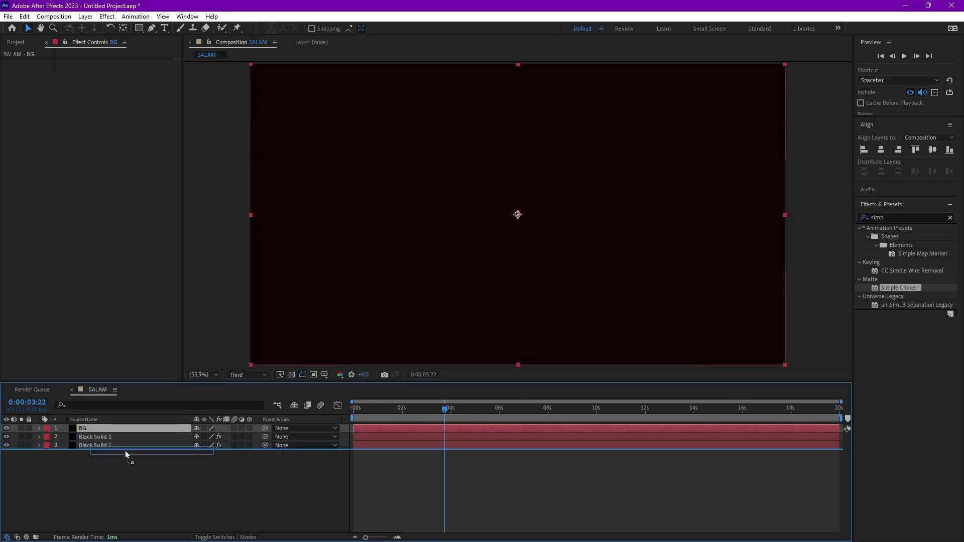
left_click_drag(105, 447, 110, 474)
key("space")
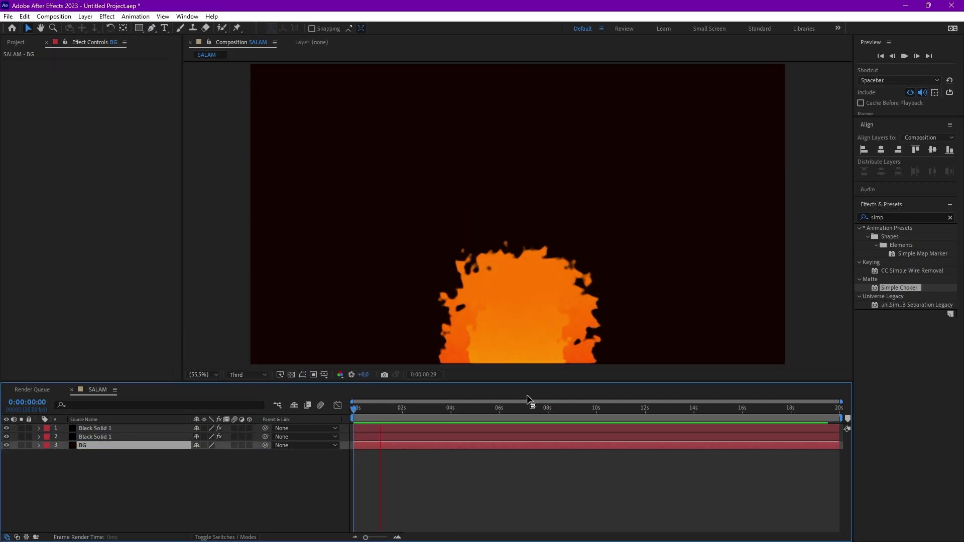
Add a new adjustment layer and apply Wave Warp to it.
right_click(319, 368)
mouse_move(321, 375)
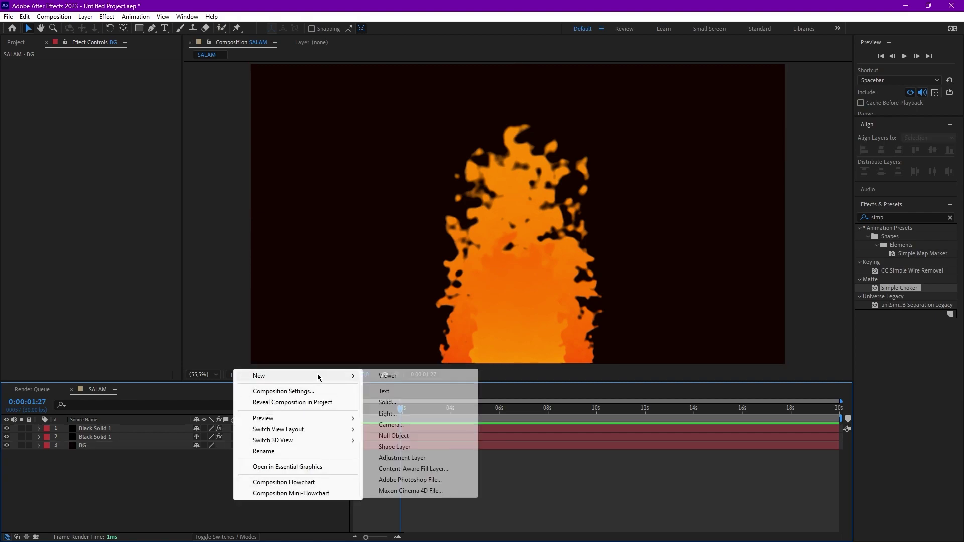
left_click(444, 457)
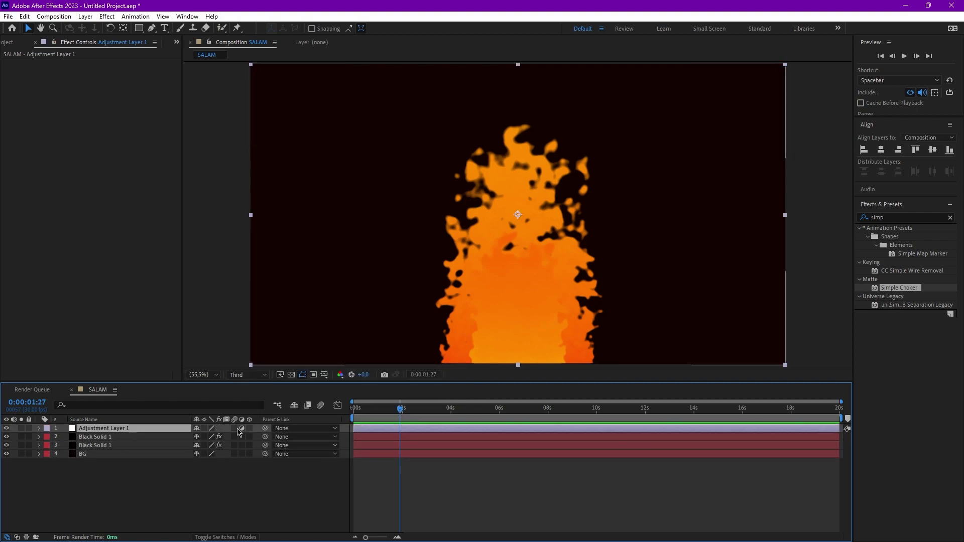
left_click(904, 218)
type("wave")
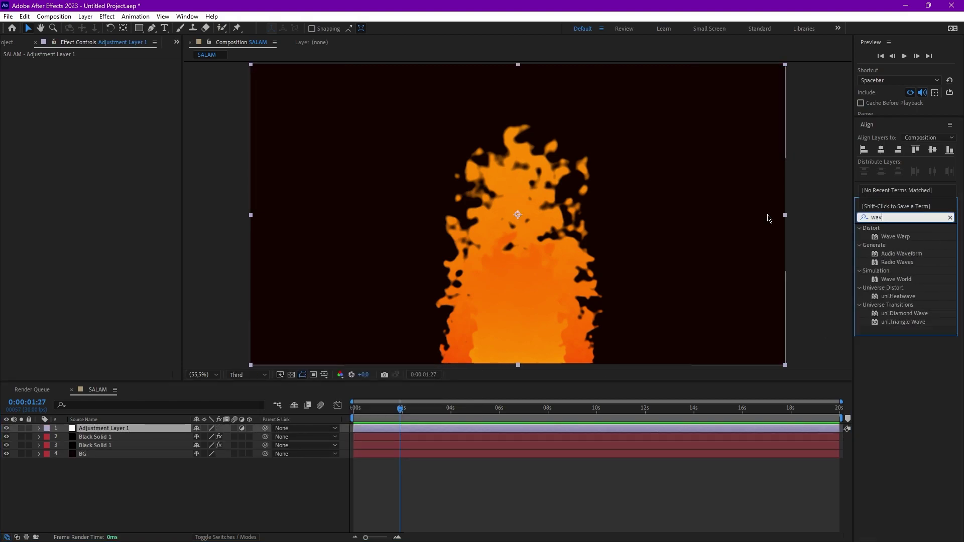
left_click_drag(895, 236, 136, 154)
Set Wave Warp to pin All Edges, direction 0°, height 25 and width 200, then preview.
left_click(135, 134)
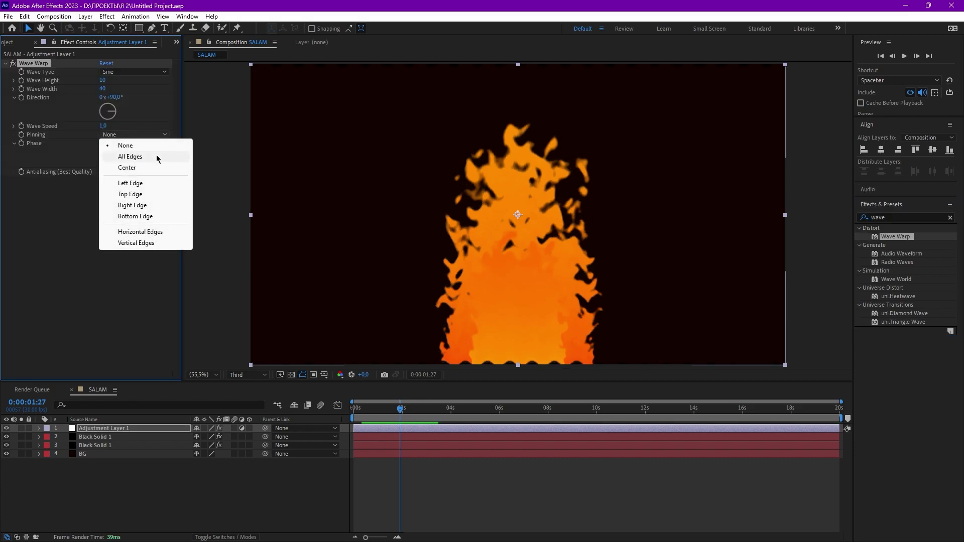
left_click(157, 159)
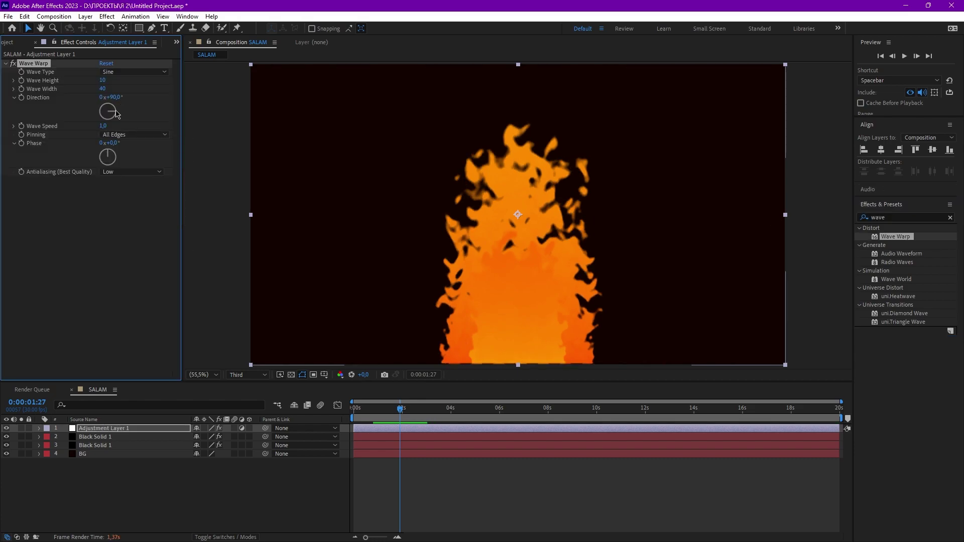
type("0")
key("Return")
left_click(102, 81)
type("200")
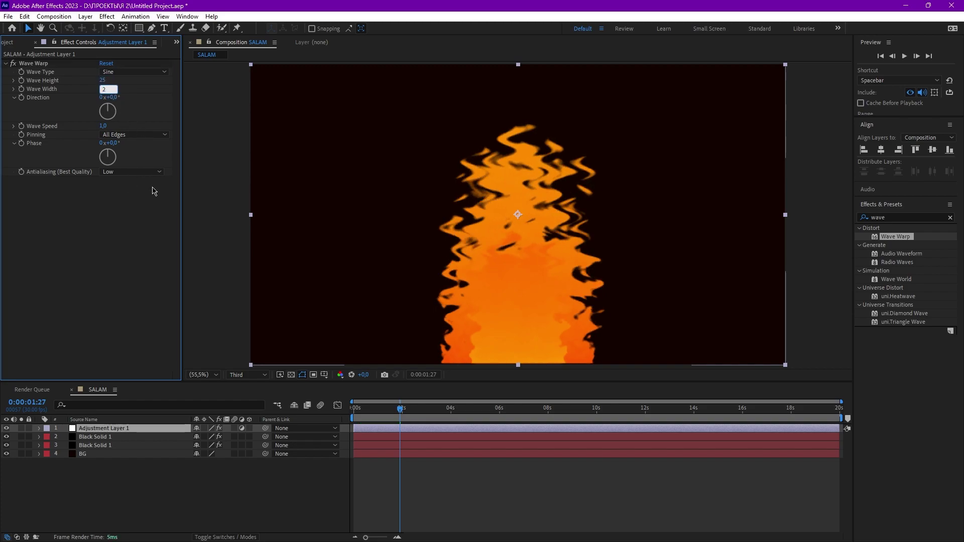
left_click_drag(400, 408, 346, 415)
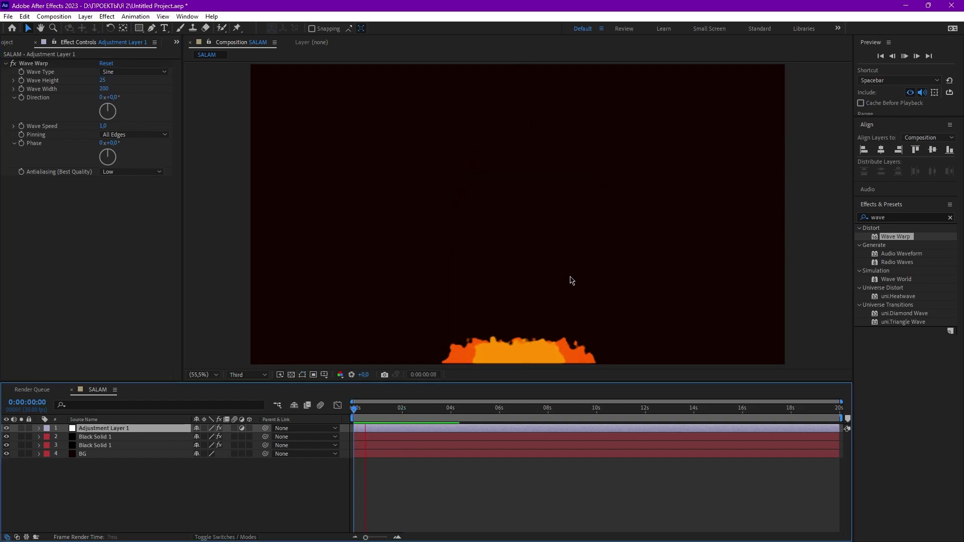
key("space")
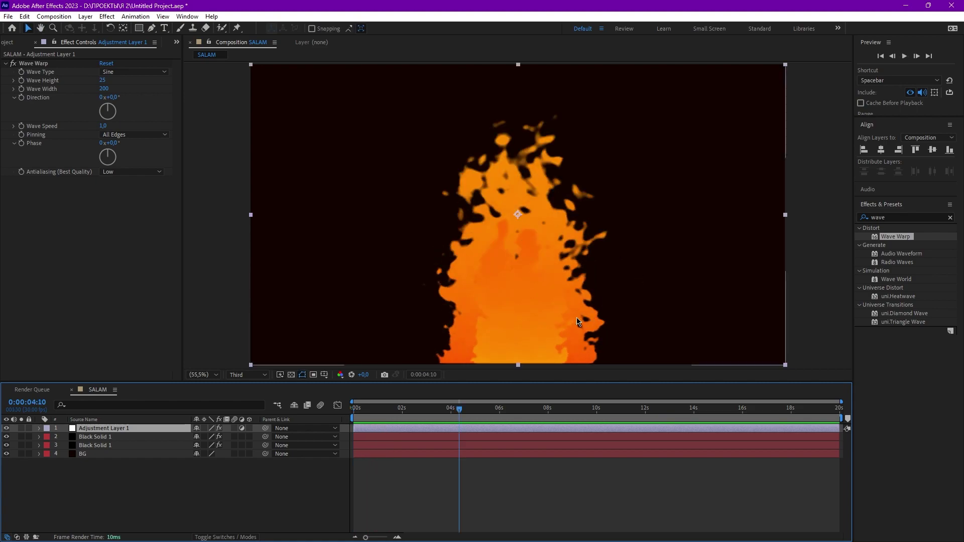
Apply Turbulent Displace to Adjustment Layer 1 with Size 25 and rewind to preview.
left_click(876, 217)
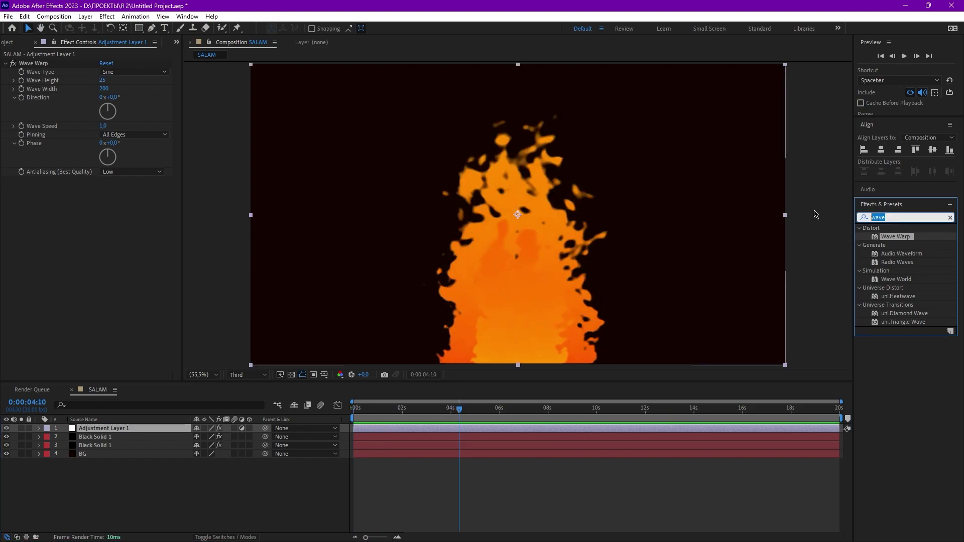
type("turb")
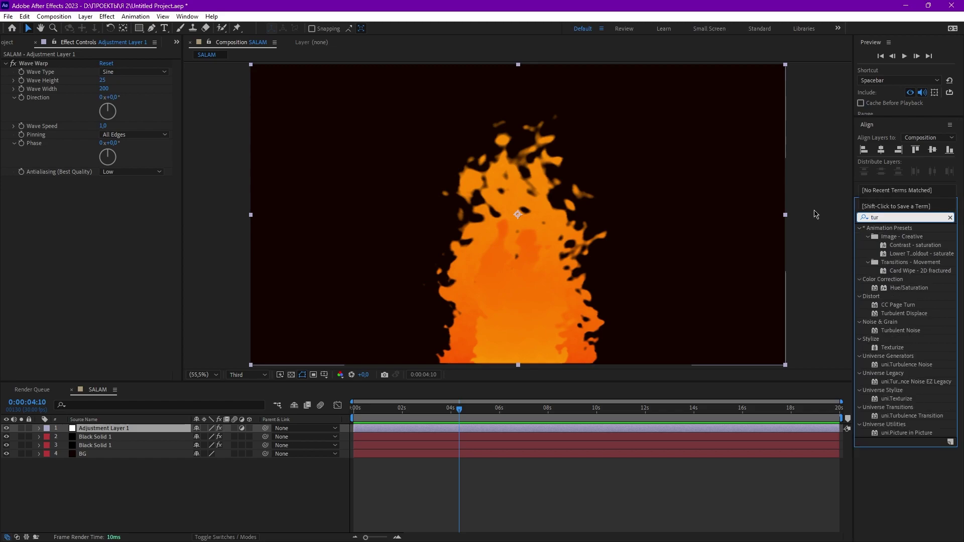
left_click_drag(903, 236, 127, 430)
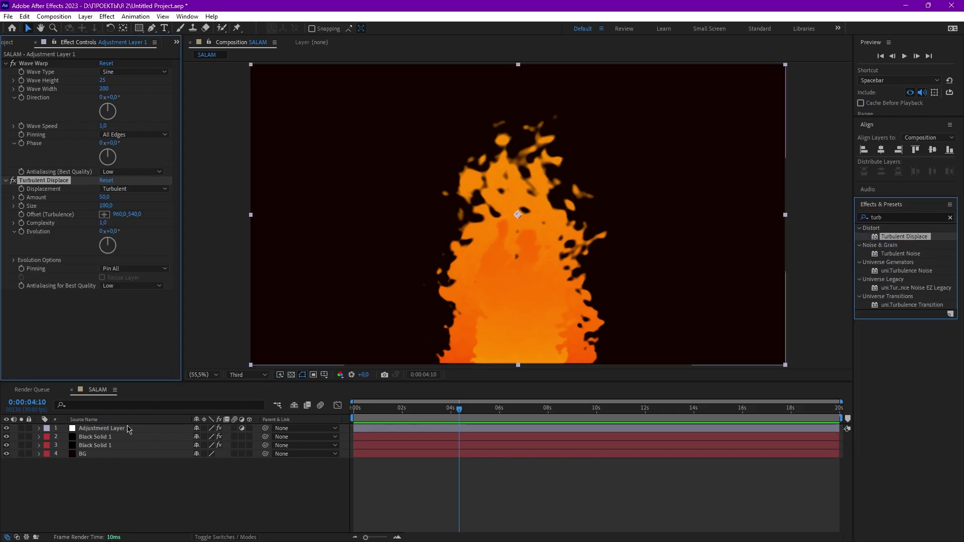
left_click(105, 206)
type("25")
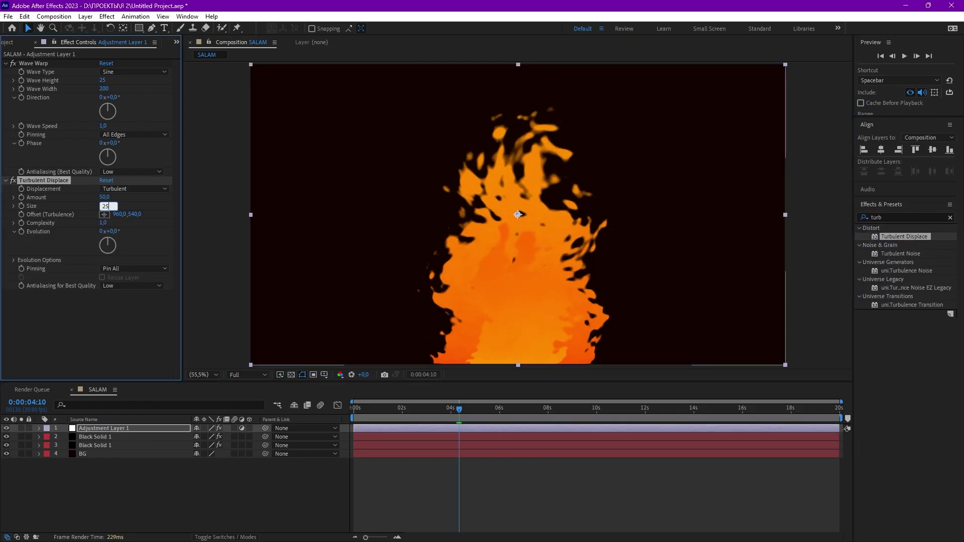
left_click(547, 483)
key("Home")
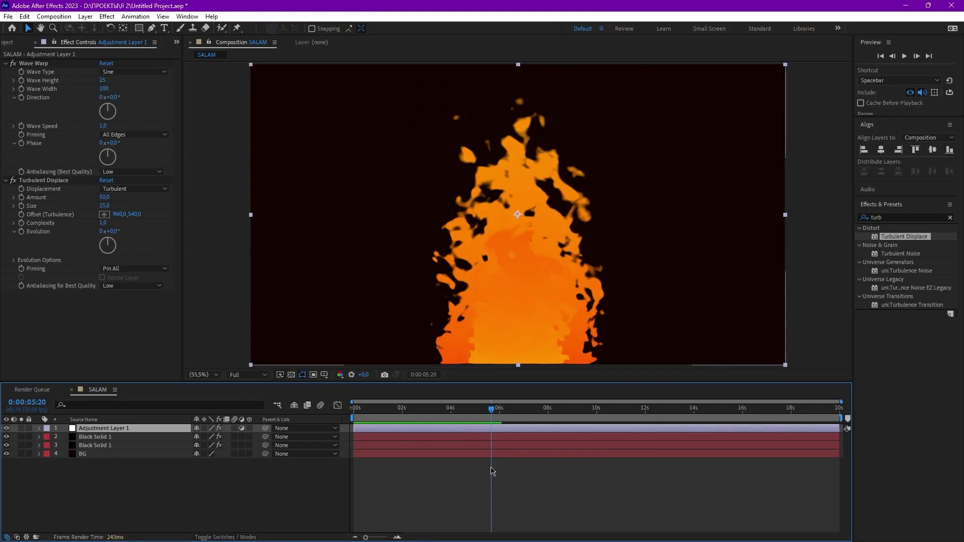
left_click(909, 219)
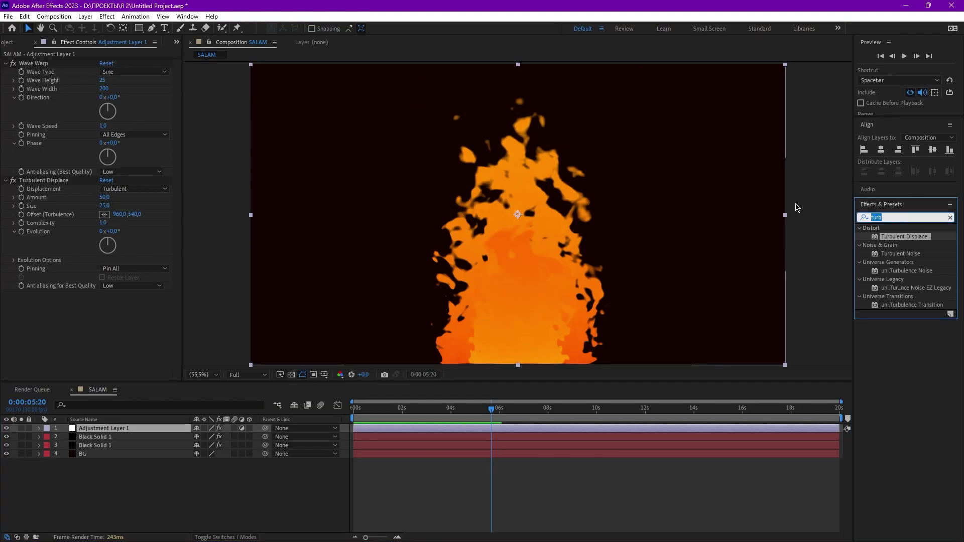
Apply Glow to Adjustment Layer 1 with threshold 100%, radius 100 and intensity 0.5.
type("glow")
left_click_drag(896, 296, 116, 431)
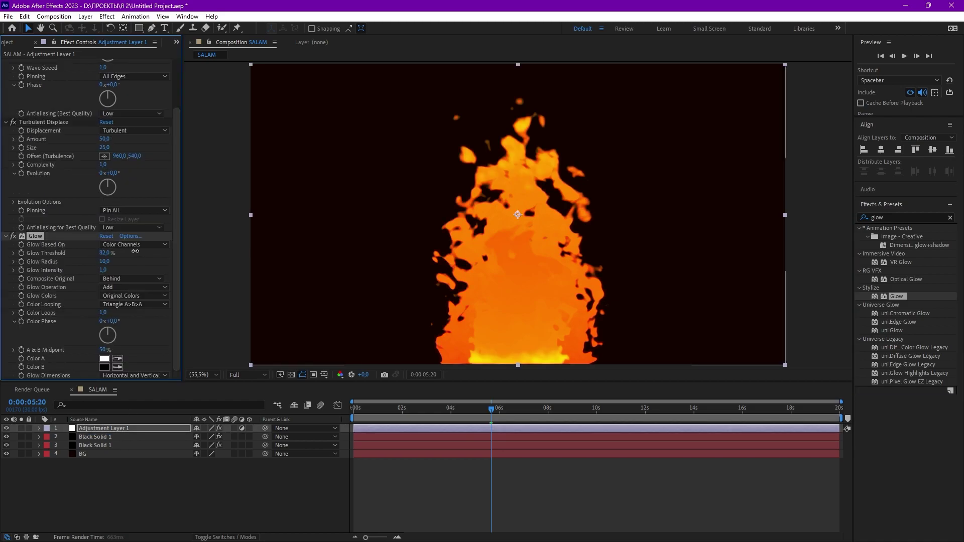
type("00")
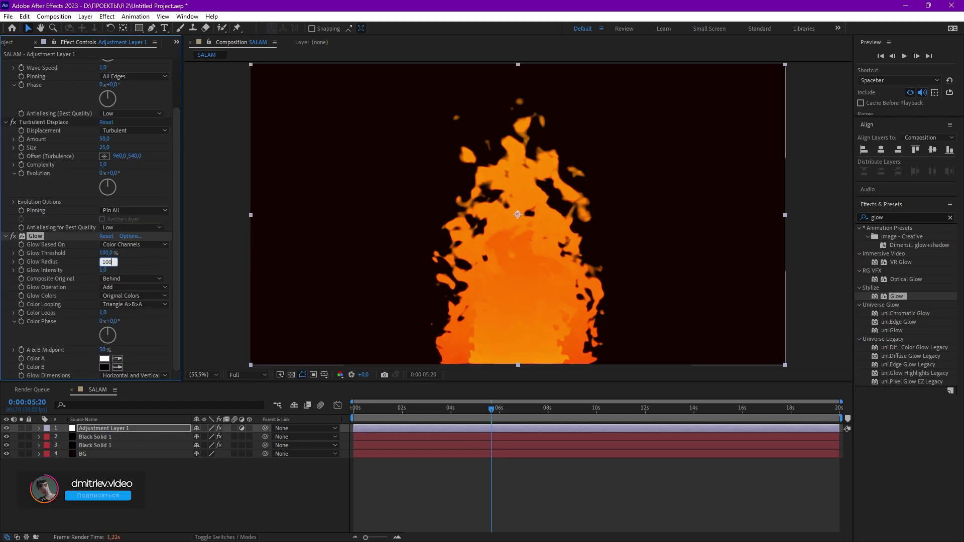
key("Return")
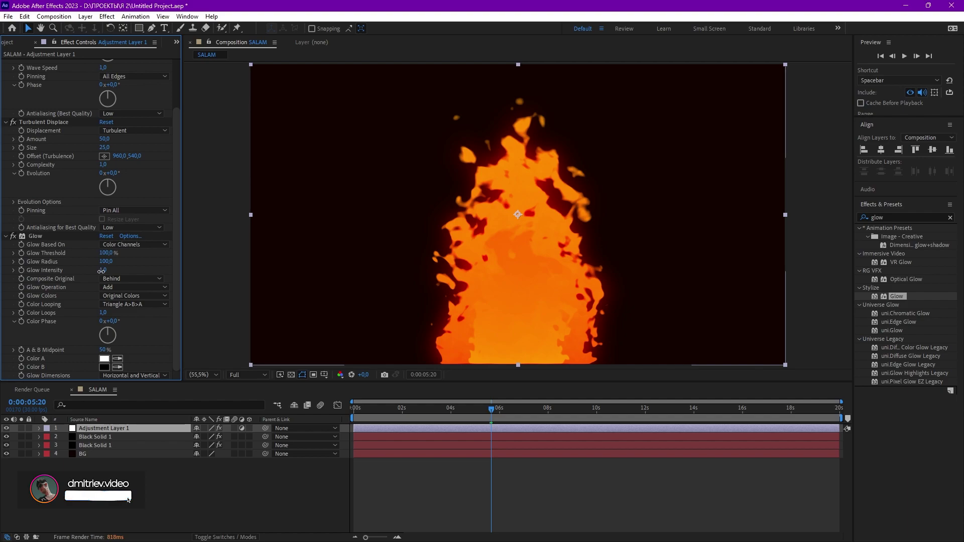
type("0,5")
key("Return")
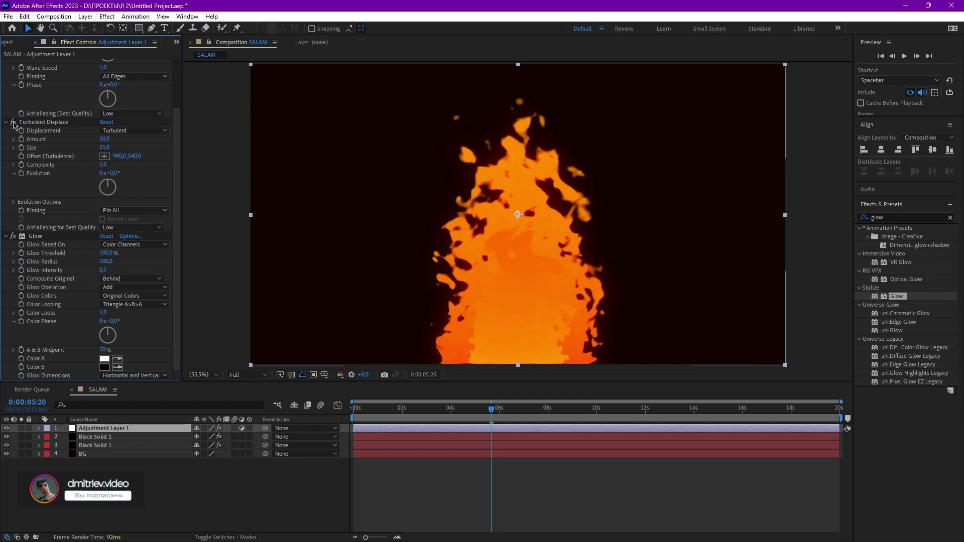
Duplicate the Glow as Glow 2 and set its radius to 1000.
left_click(6, 122)
key("ctrl+grave")
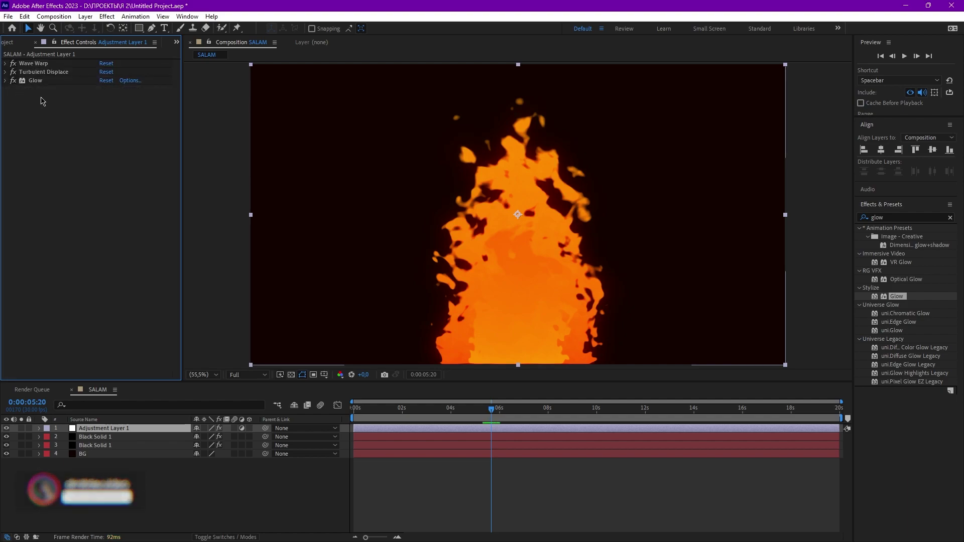
left_click(35, 80)
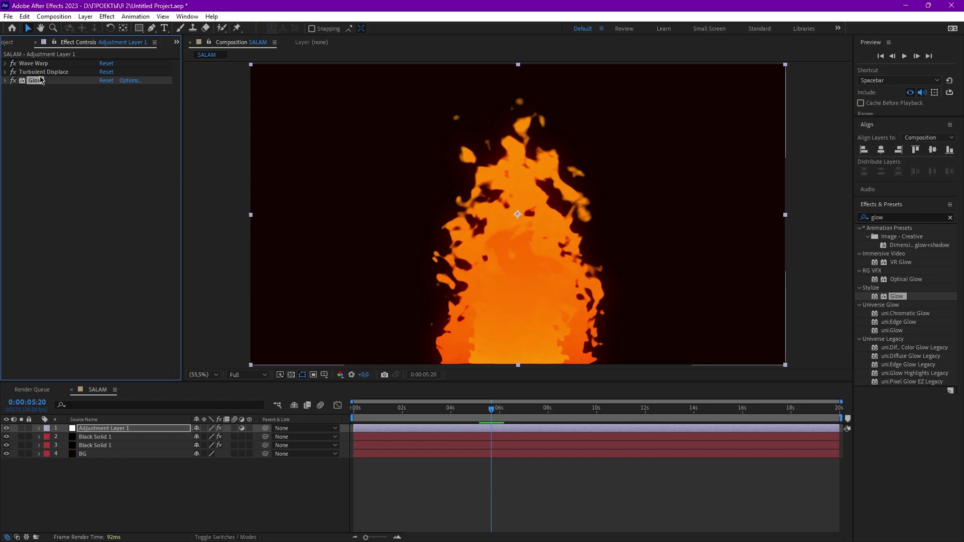
key("ctrl+d")
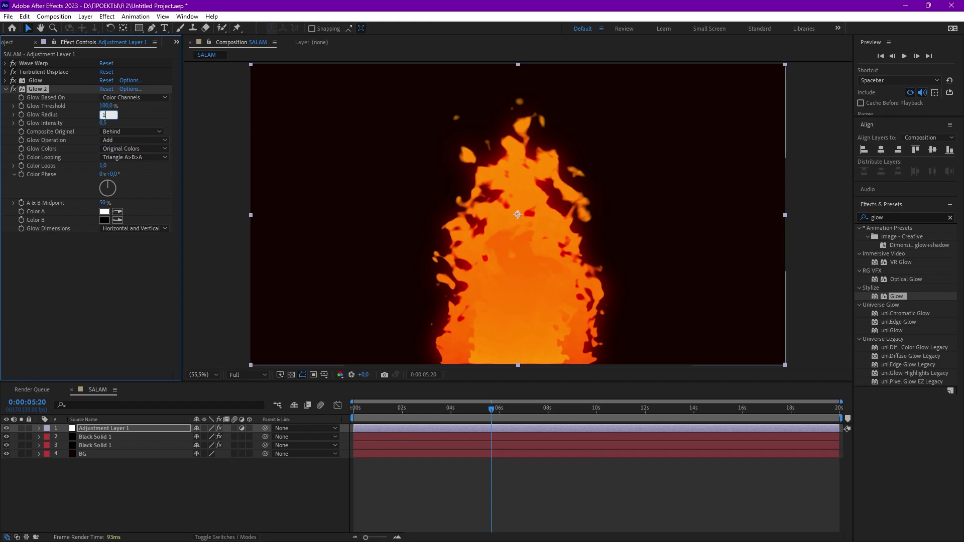
left_click(110, 301)
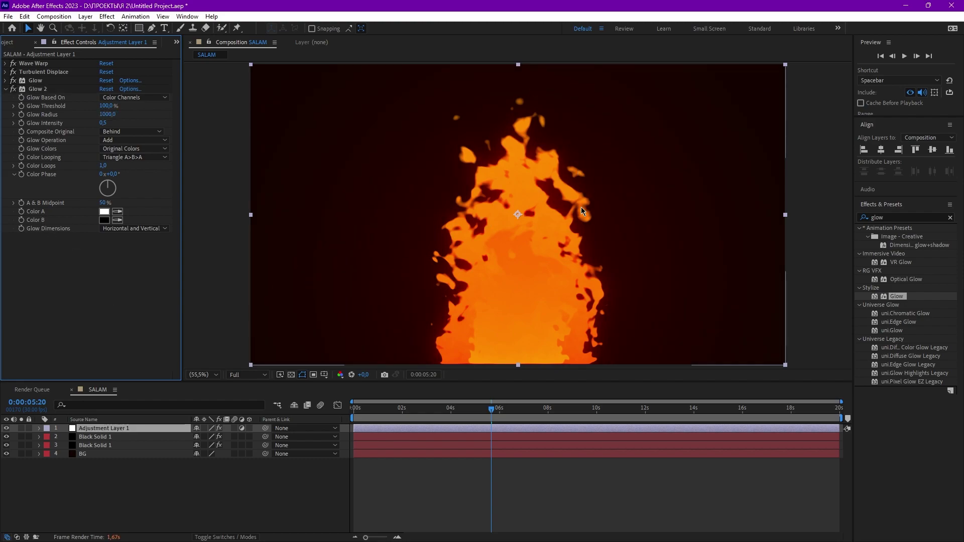
key("ctrl+f")
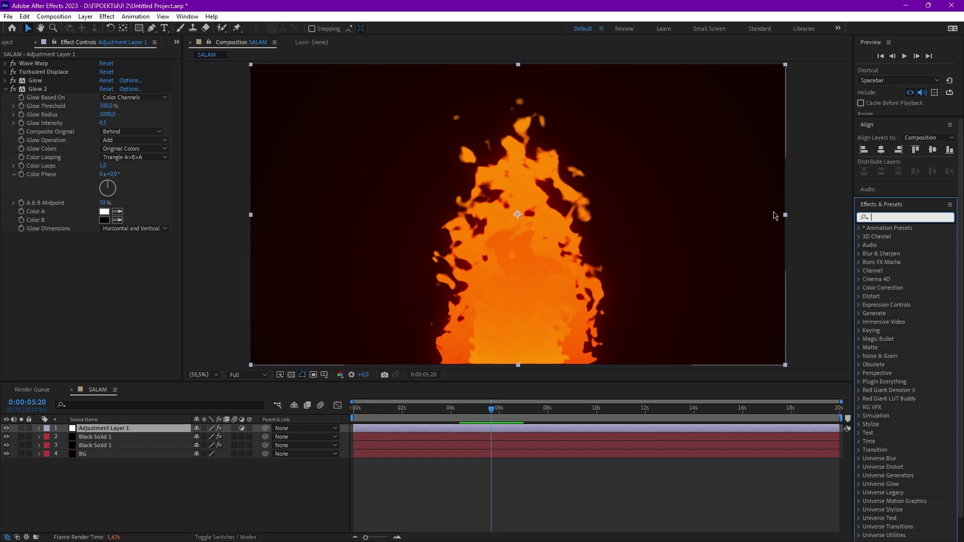
Apply Add Grain to Adjustment Layer 1 with Viewing Mode set to Final Output.
type("dd")
key("BackSpace")
key("BackSpace")
type("add")
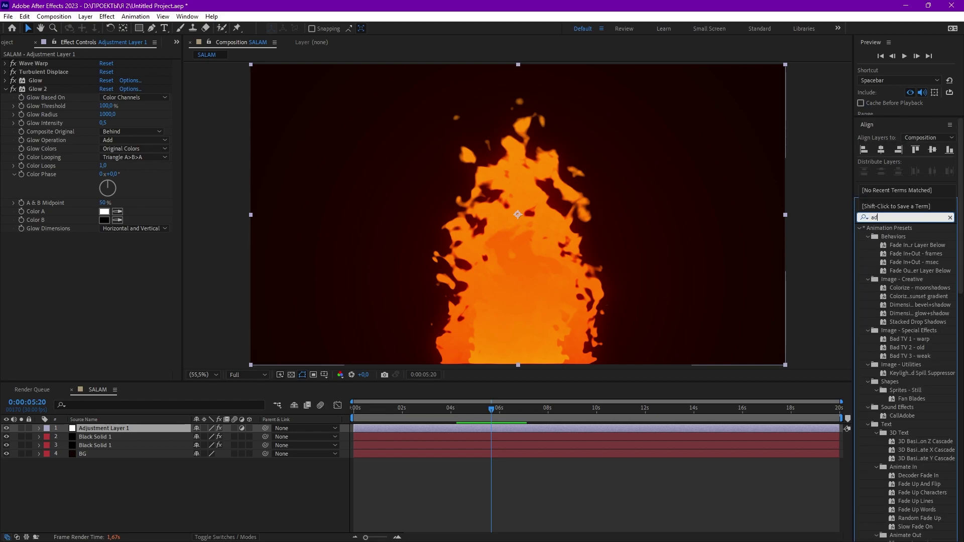
key("Down")
key("Return")
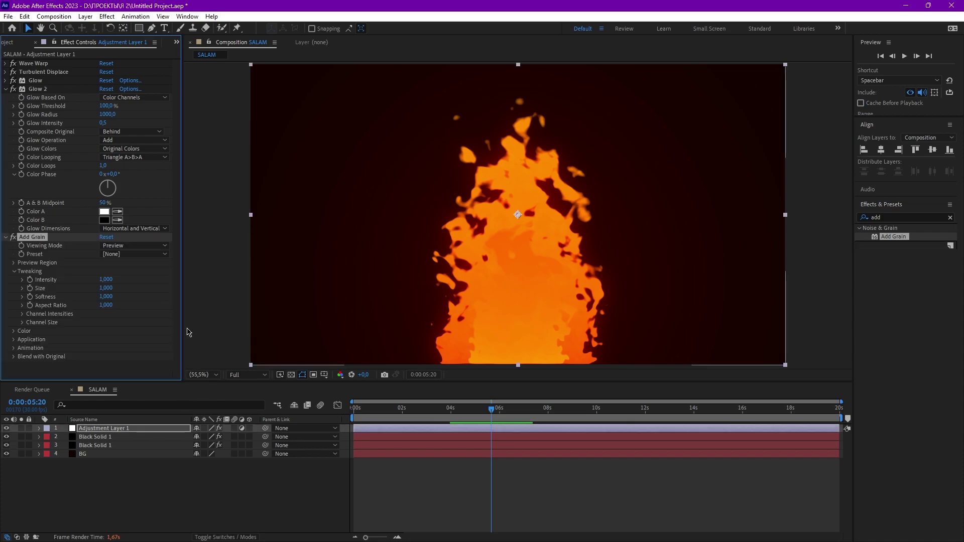
left_click(143, 245)
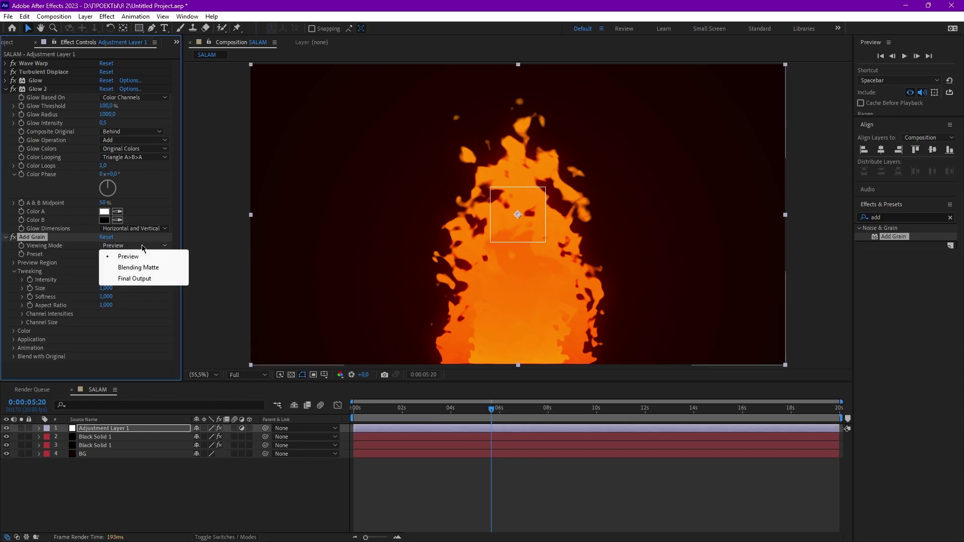
left_click(165, 279)
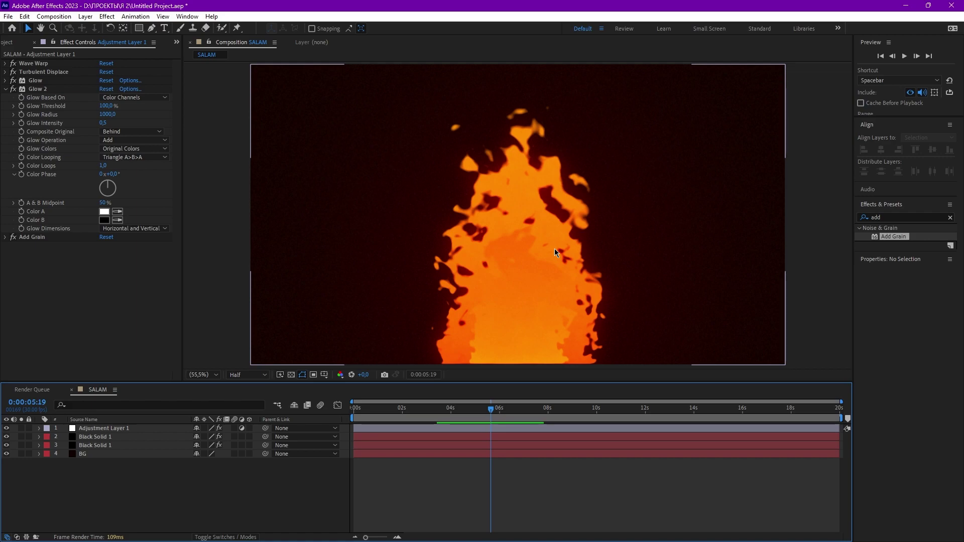
Apply Hue/Saturation to Adjustment Layer 1 and rotate Master Hue to about 296° for magenta flames.
key("ctrl+5")
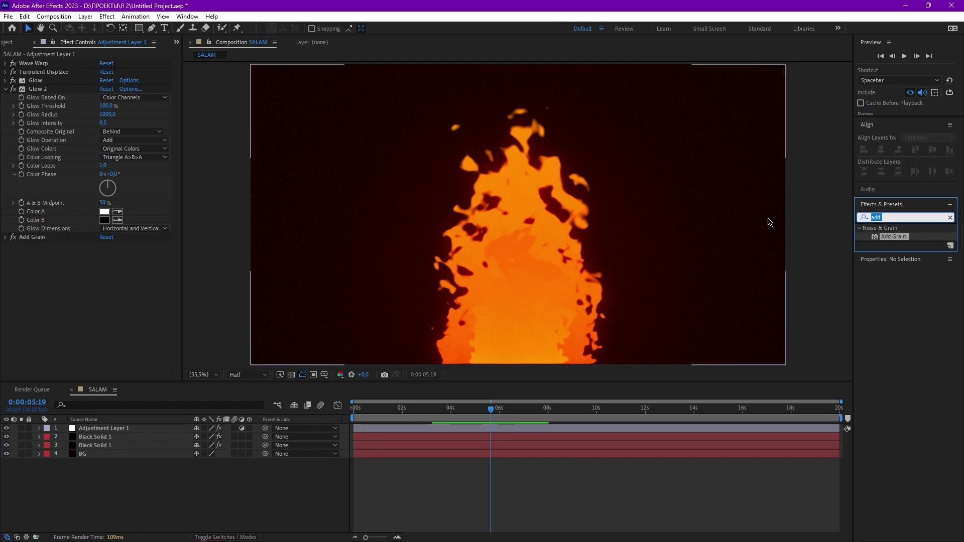
type("hue")
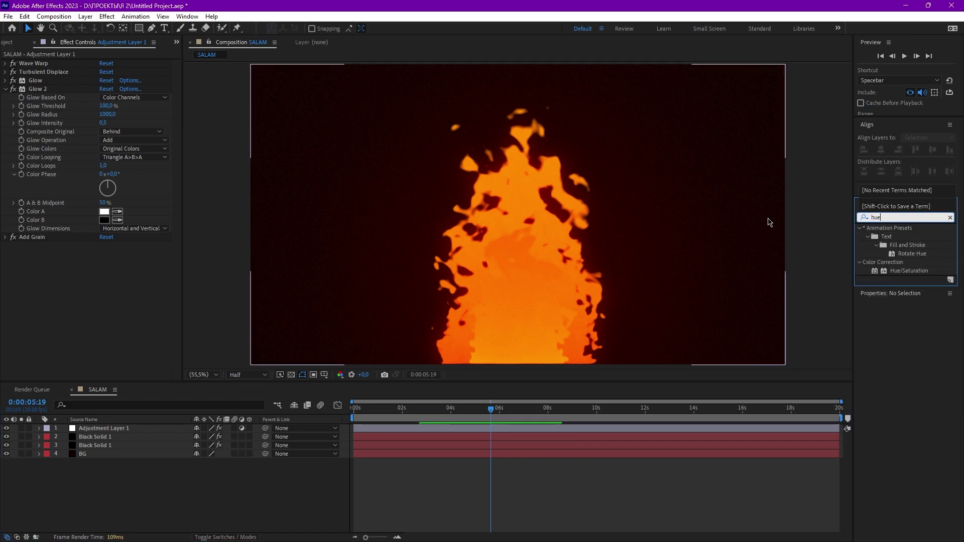
mouse_move(924, 276)
left_mouse_down()
mouse_move(135, 448)
mouse_move(125, 429)
left_mouse_up()
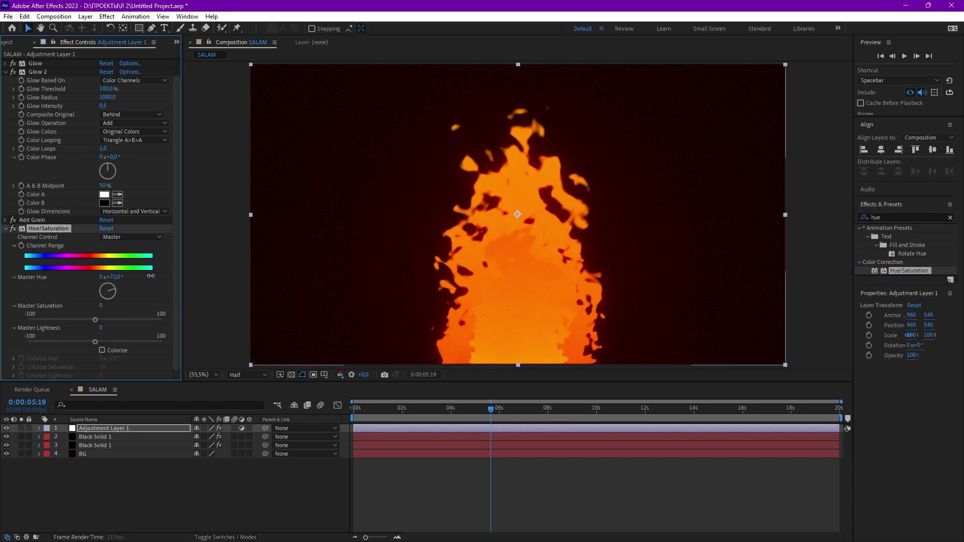
left_click_drag(151, 276, 93, 287)
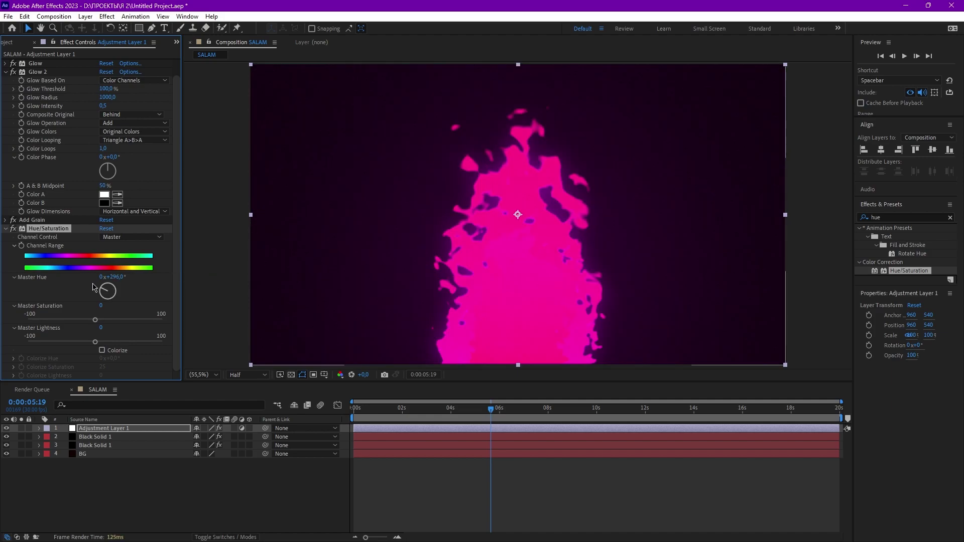
left_click(402, 414)
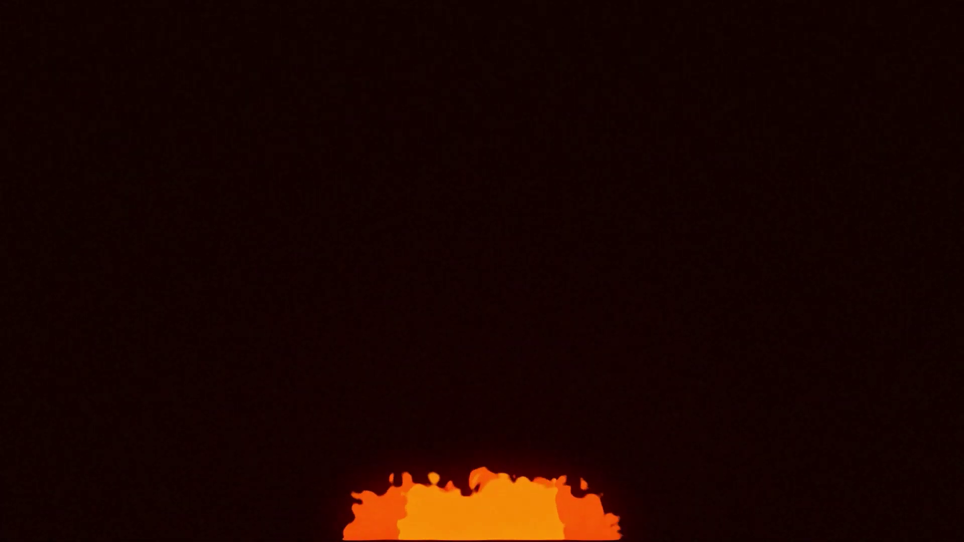